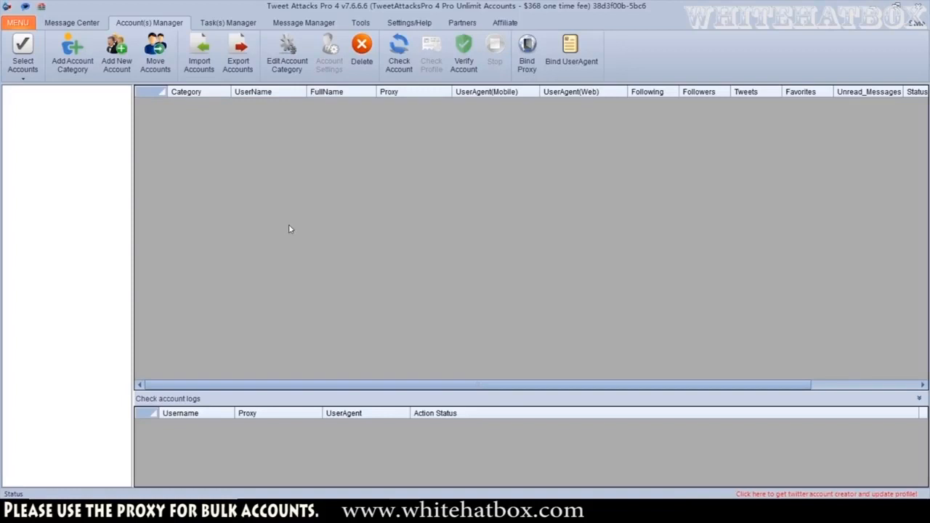
# Create an account category named Test category
pyautogui.click(72, 56)
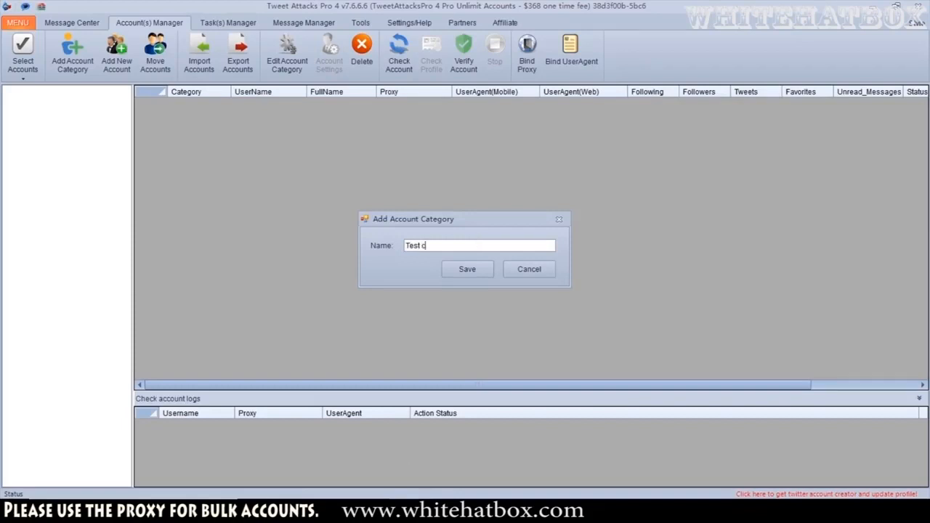
pyautogui.write('Test category')
pyautogui.click(467, 269)
# Add a new account to Test category with its username, password and e-mail, and tick it in the account tree
pyautogui.click(115, 65)
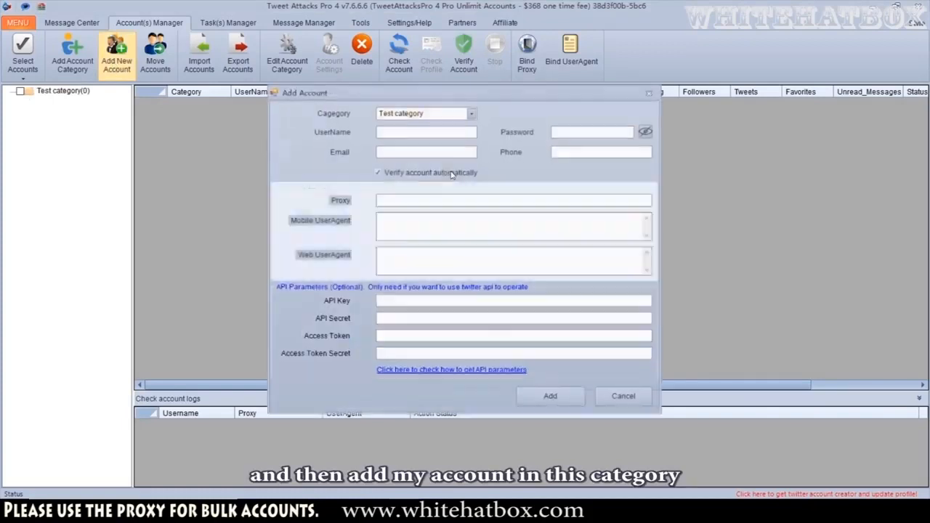
pyautogui.click(419, 132)
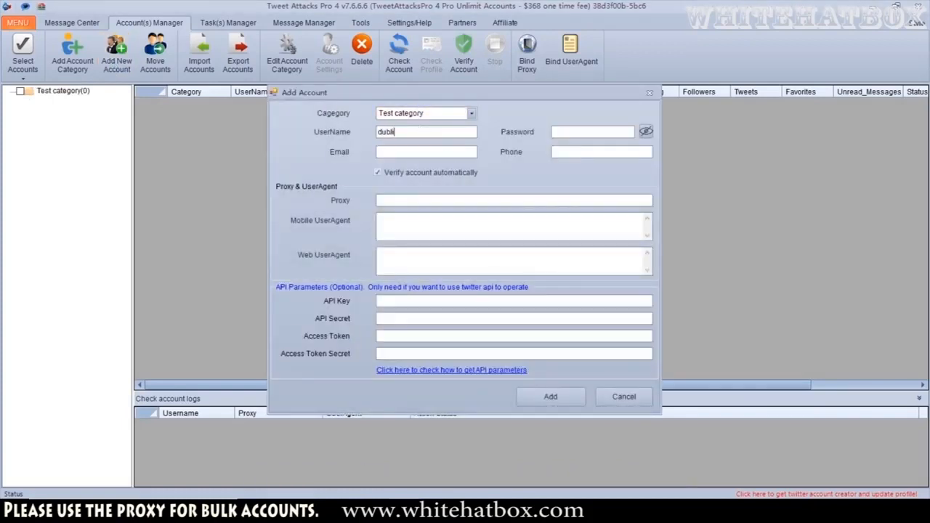
pyautogui.click(593, 131)
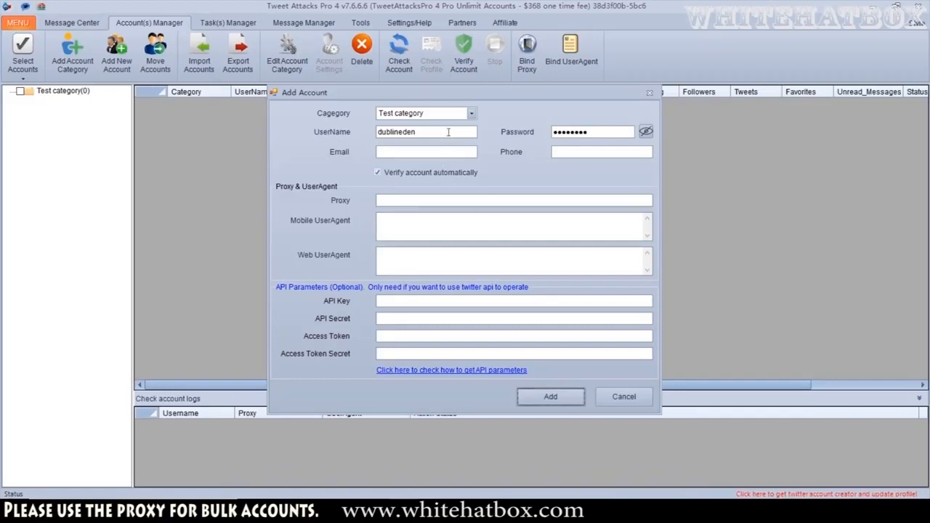
pyautogui.hotkey('shift', 'Tab')
pyautogui.hotkey('ctrl', 'c')
pyautogui.click(422, 149)
pyautogui.hotkey('ctrl', 'v')
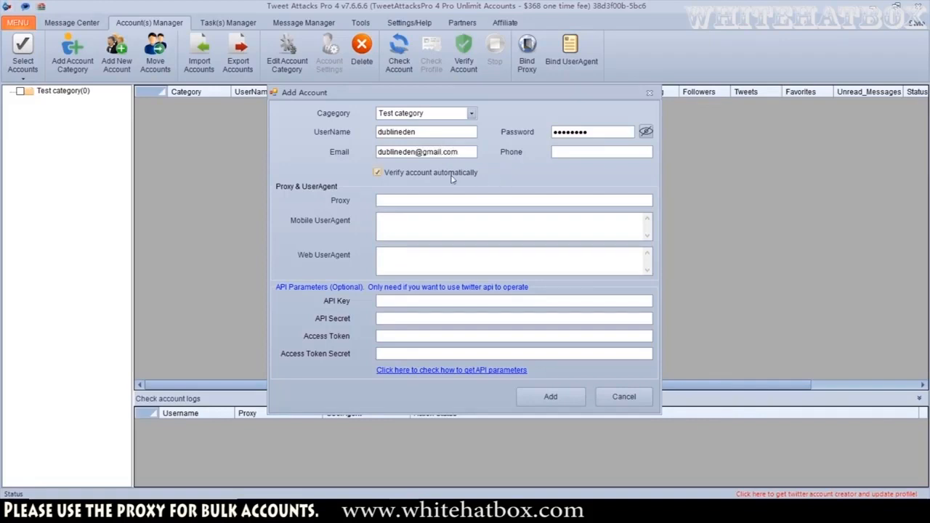
pyautogui.click(560, 391)
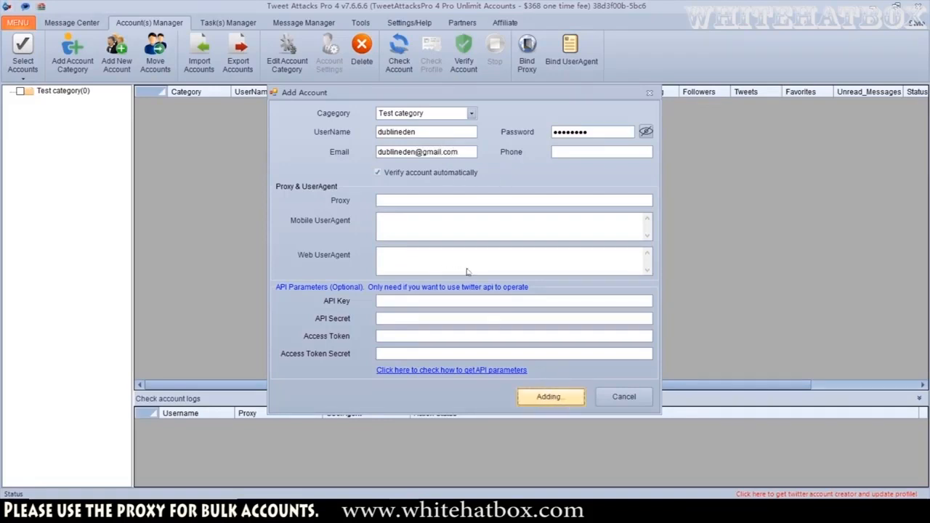
pyautogui.click(10, 92)
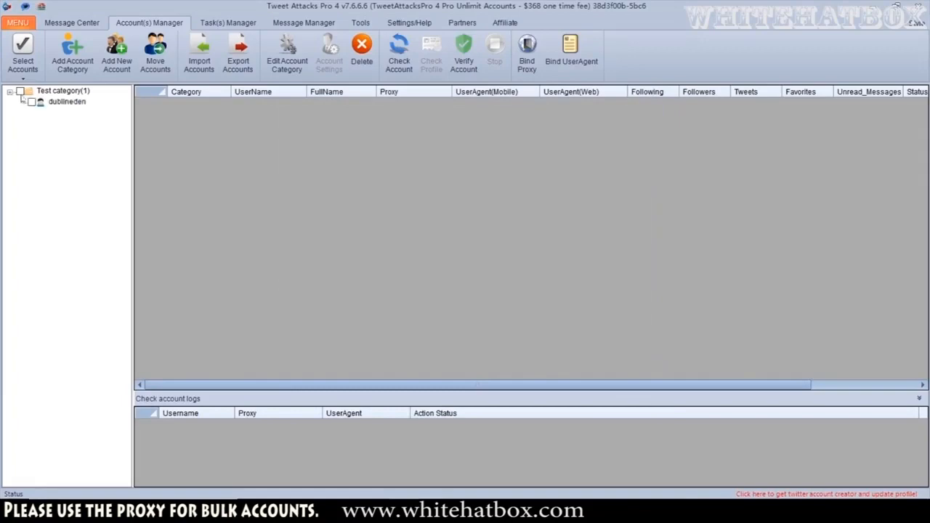
pyautogui.click(31, 102)
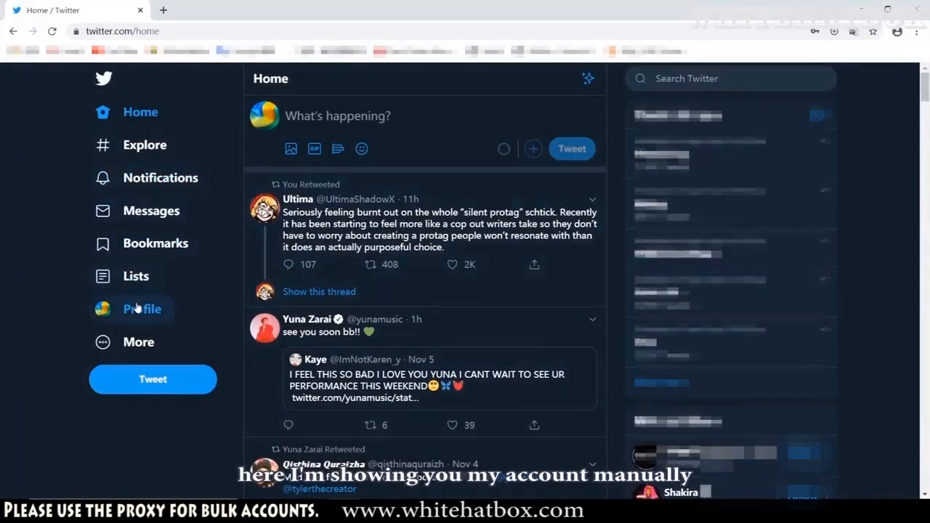
# Switch to Twitter in the browser and view the account's profile and its Tweets & replies tab
pyautogui.click(139, 308)
pyautogui.scroll(-2, 426, 245)
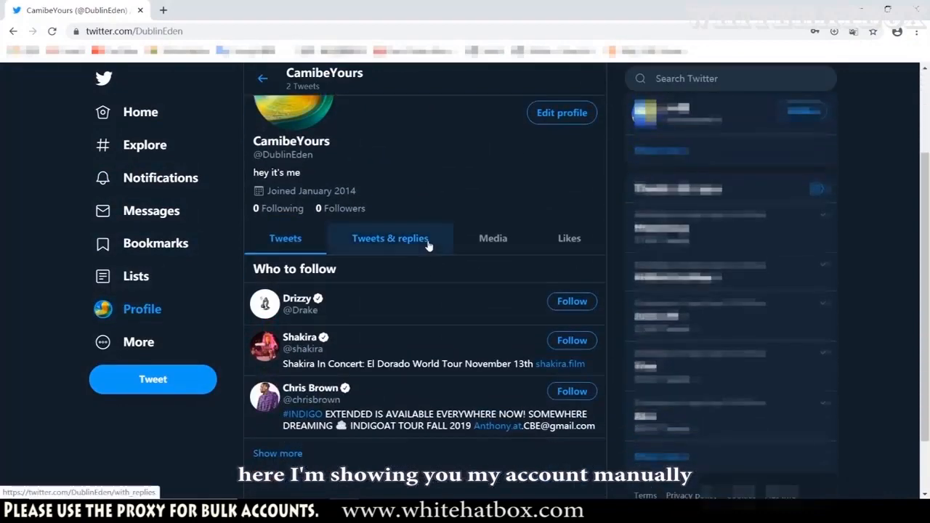
pyautogui.scroll(1, 433, 248)
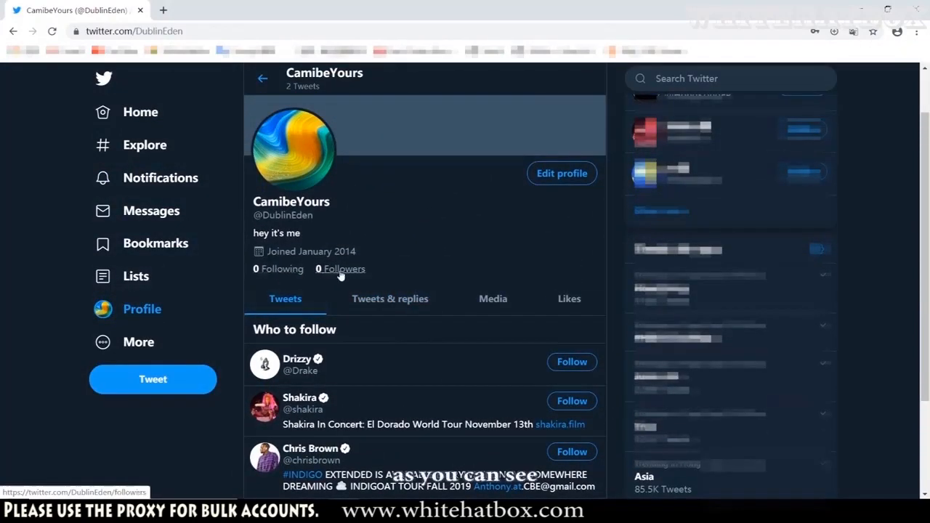
pyautogui.click(378, 299)
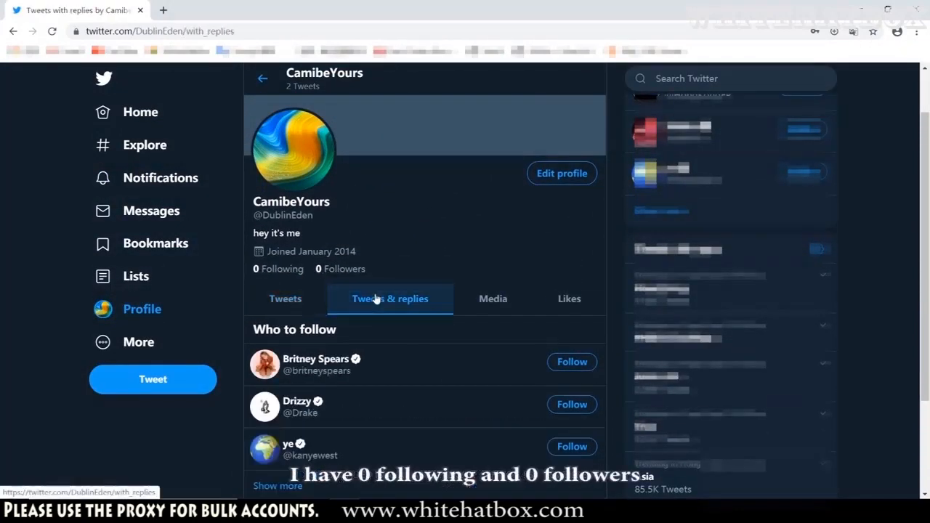
pyautogui.click(272, 297)
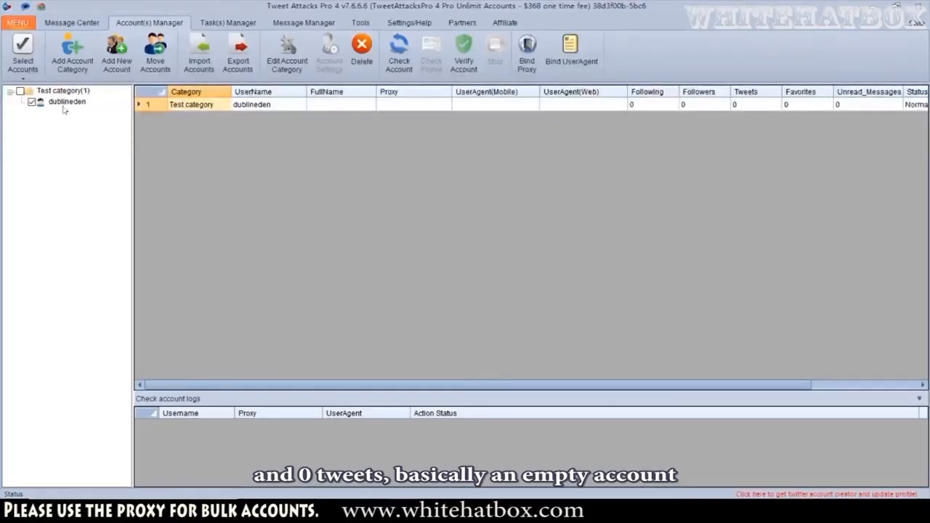
# Run Check Account on the ticked account with clearing old cookies and re-login enabled, and view the updated columns
pyautogui.click(408, 62)
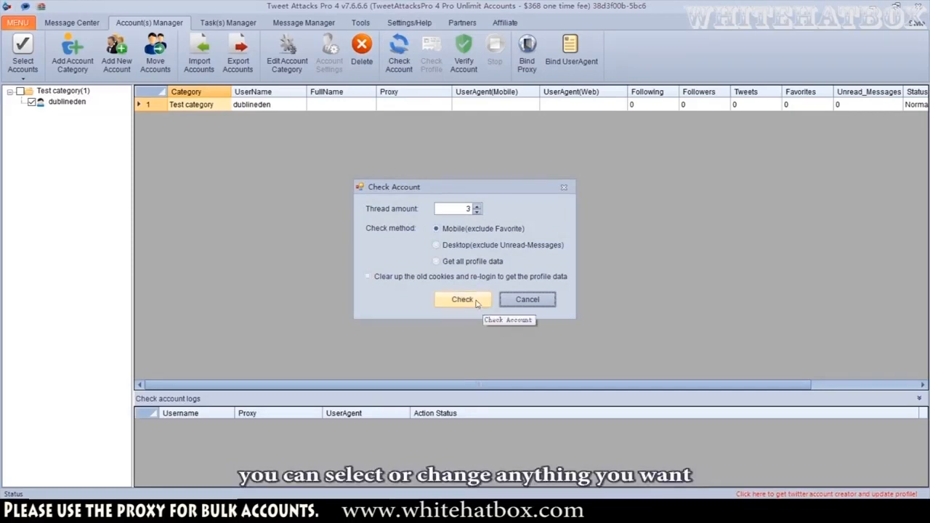
pyautogui.click(487, 280)
pyautogui.click(476, 300)
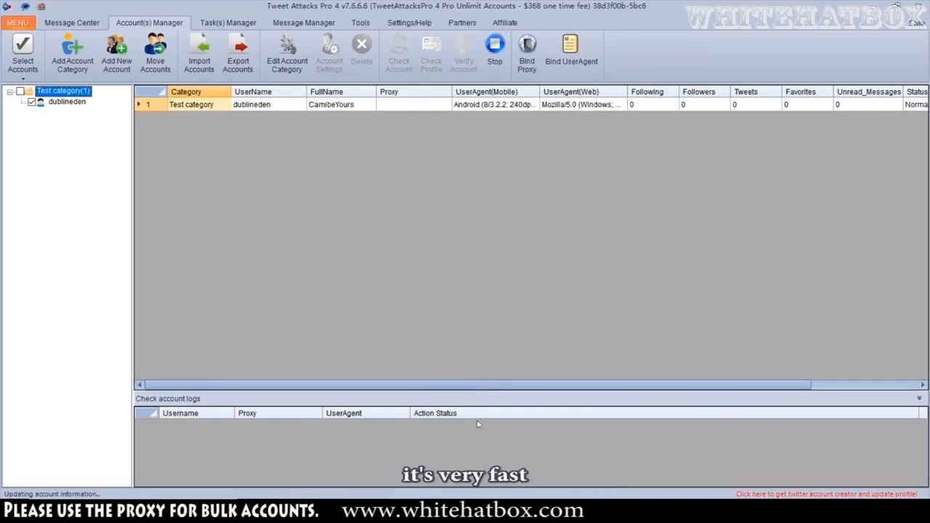
pyautogui.moveTo(683, 385); pyautogui.dragTo(791, 386)
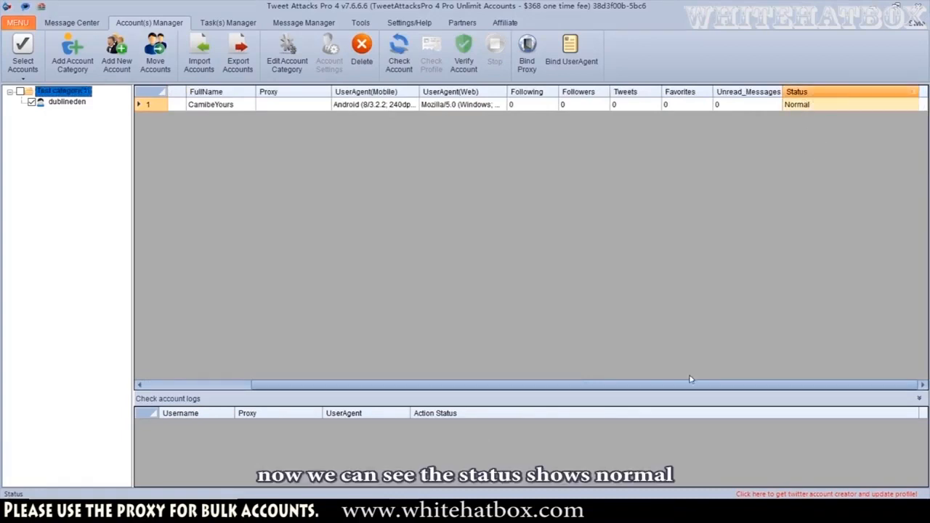
pyautogui.moveTo(675, 386); pyautogui.dragTo(552, 386)
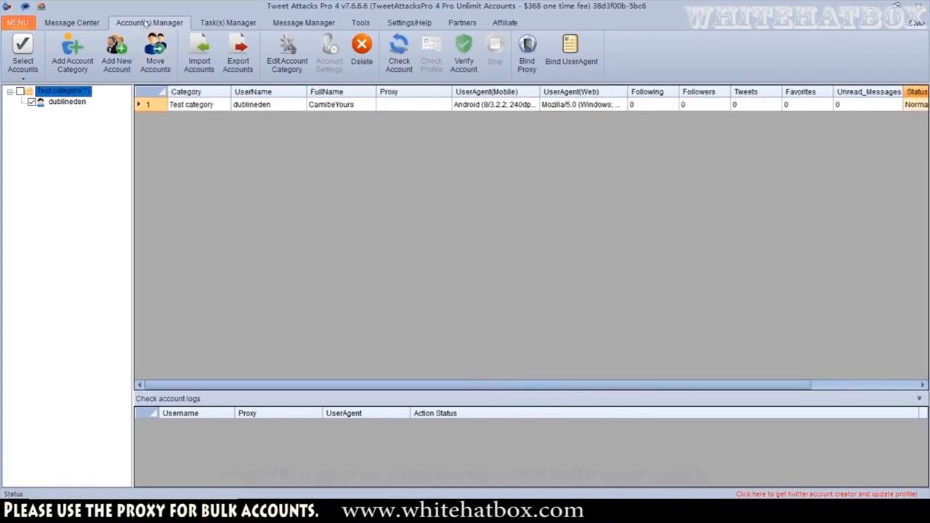
# Create a new task named Follow people
pyautogui.click(210, 24)
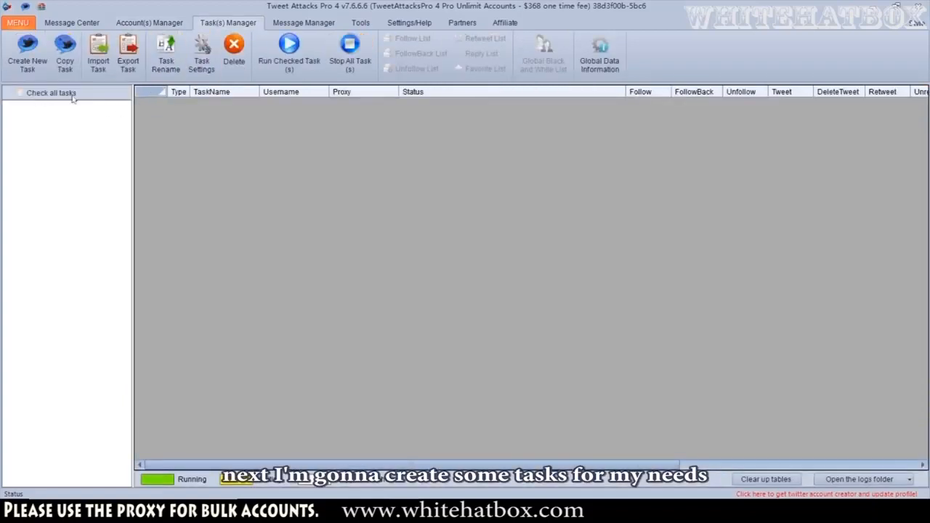
pyautogui.click(27, 59)
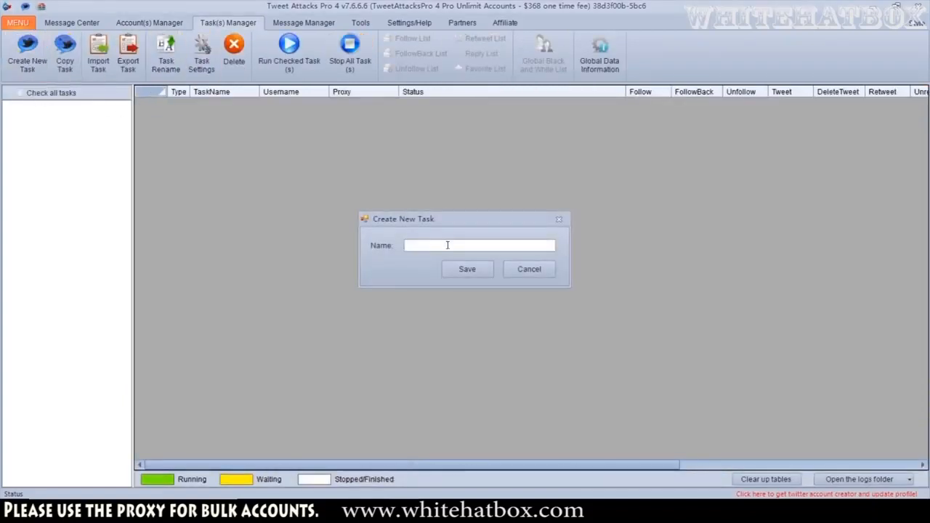
pyautogui.write('Follow people')
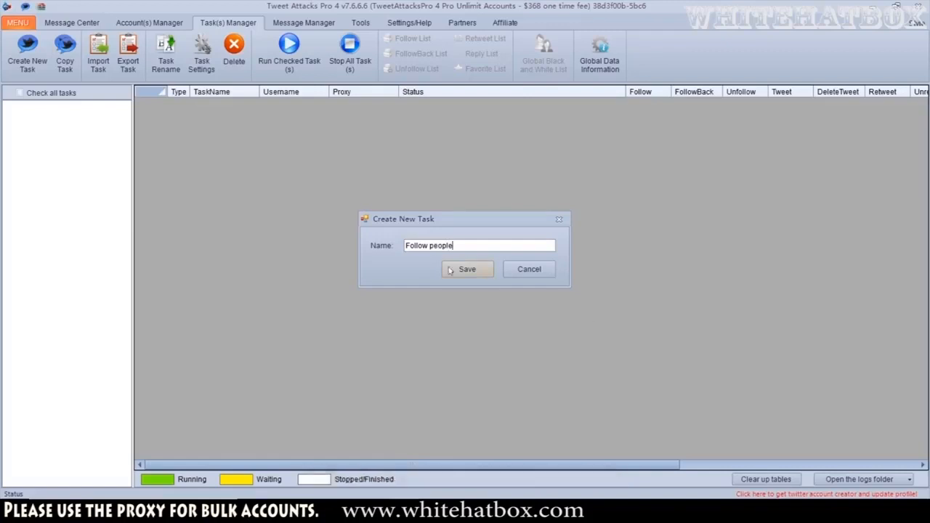
pyautogui.click(451, 270)
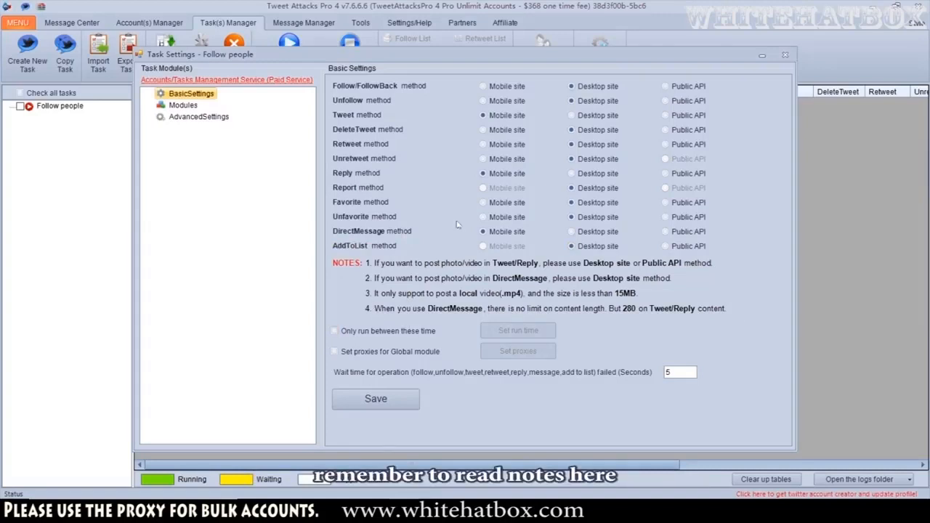
# Add a 03:00 to 06:00 run-time window, clear it, and turn the run-time restriction back off
pyautogui.click(411, 332)
pyautogui.click(518, 331)
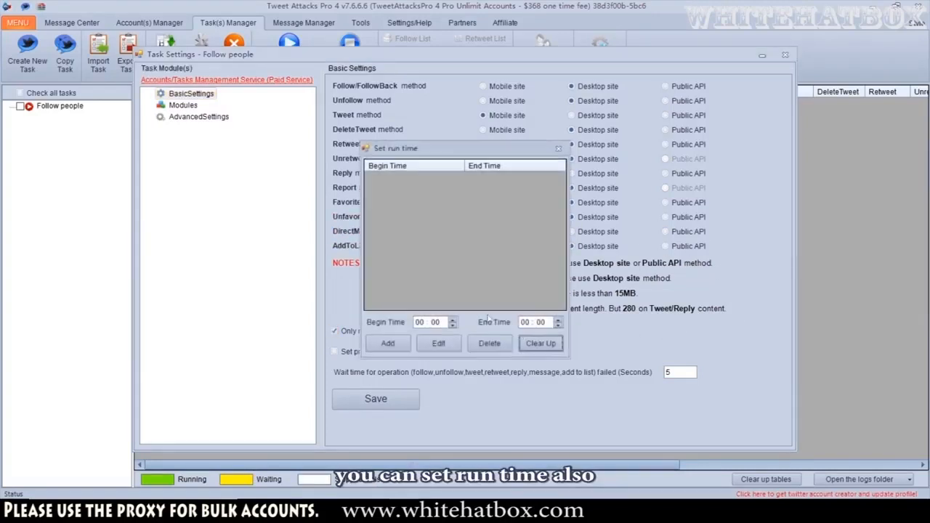
pyautogui.click(453, 320)
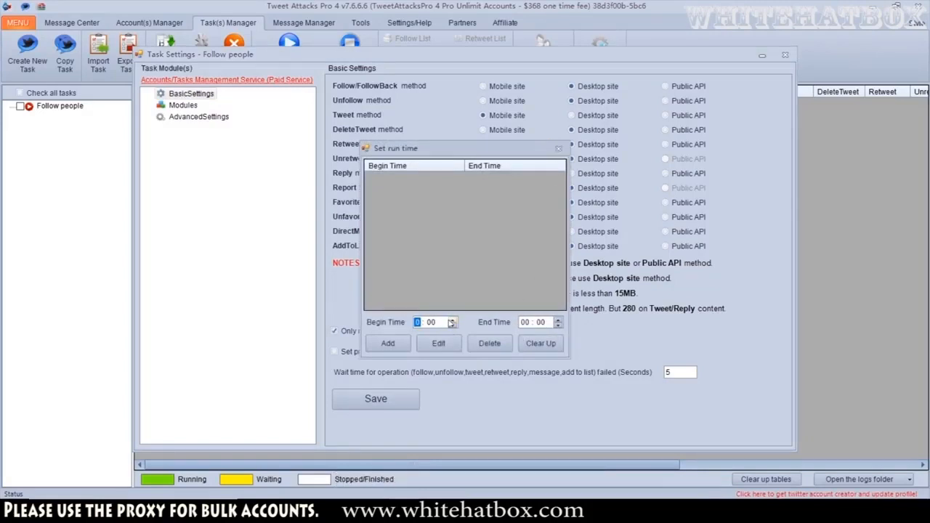
pyautogui.click(453, 320)
pyautogui.click(452, 320)
pyautogui.click(452, 320)
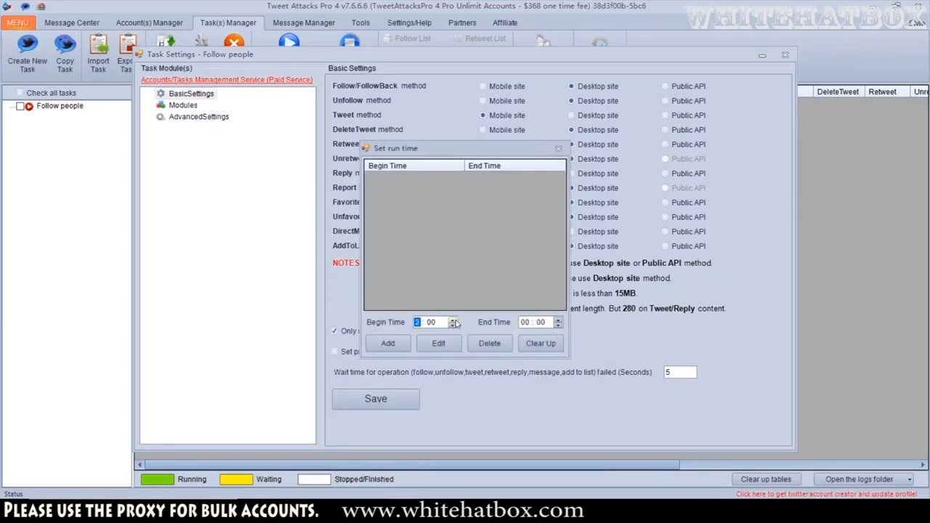
pyautogui.click(558, 320)
pyautogui.click(558, 320)
pyautogui.click(558, 320)
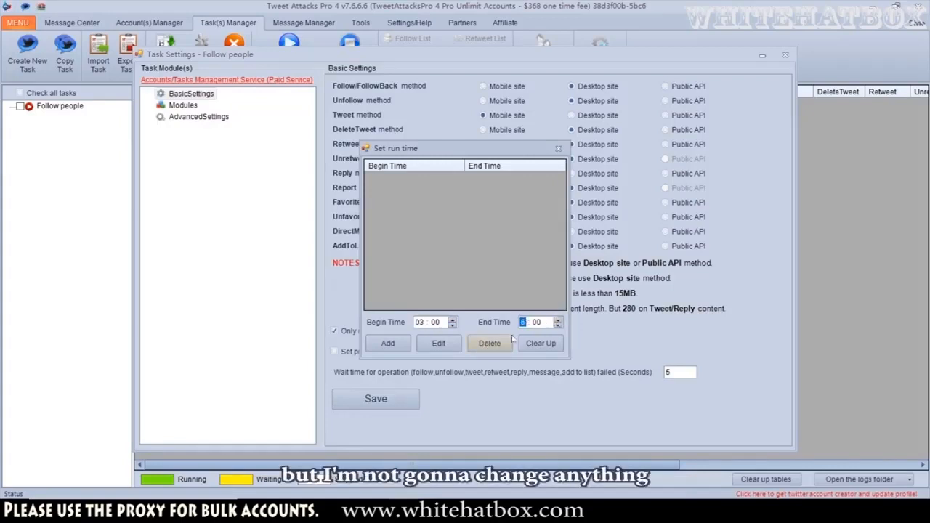
pyautogui.click(388, 343)
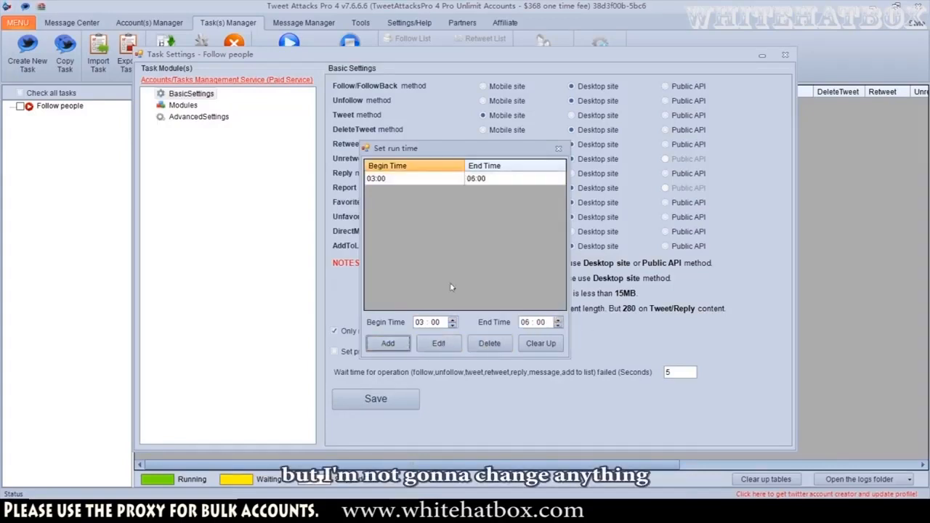
pyautogui.click(540, 343)
pyautogui.click(558, 148)
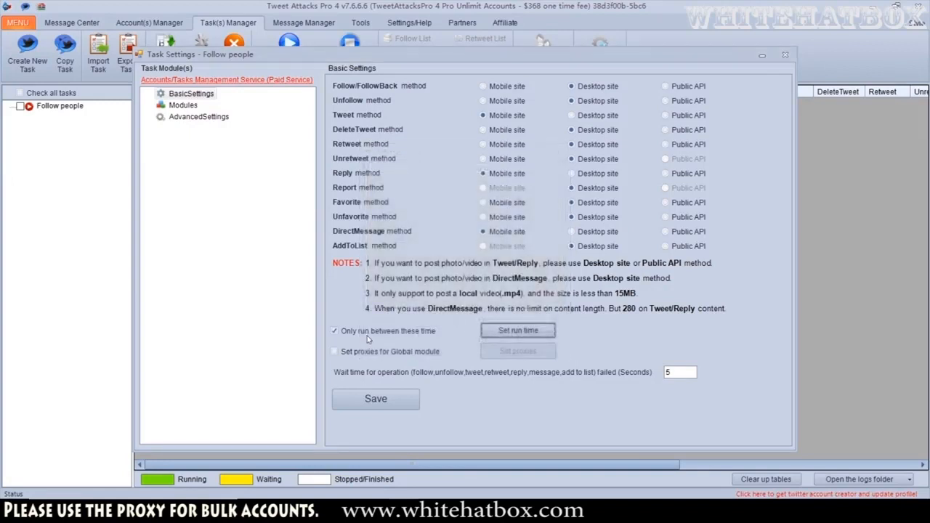
pyautogui.click(367, 332)
# Open the proxy list for global modules, close it, switch the proxy option off and save the basic settings
pyautogui.click(377, 353)
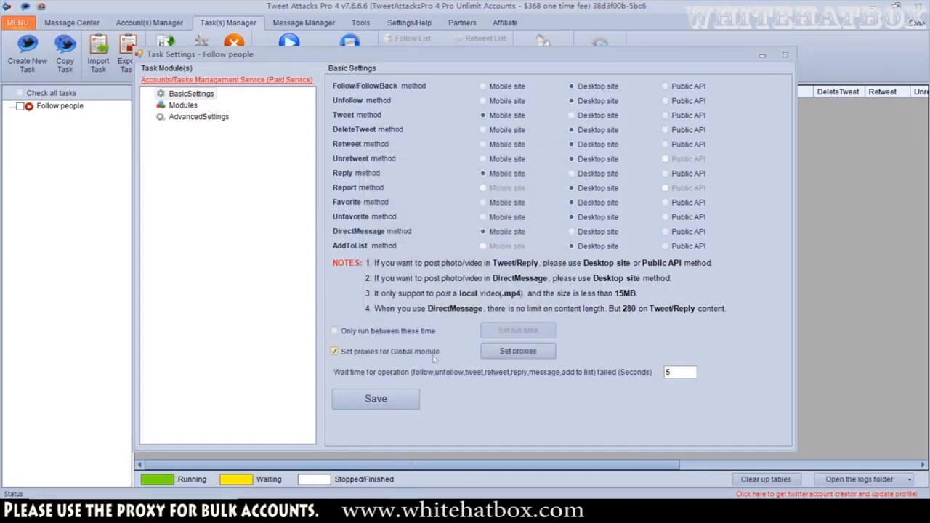
pyautogui.click(518, 351)
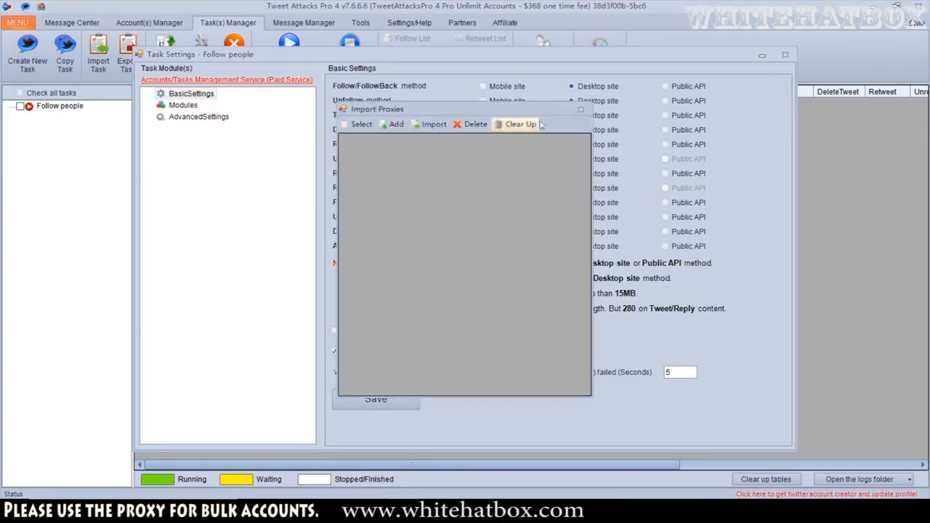
pyautogui.click(581, 109)
pyautogui.click(420, 354)
pyautogui.click(404, 397)
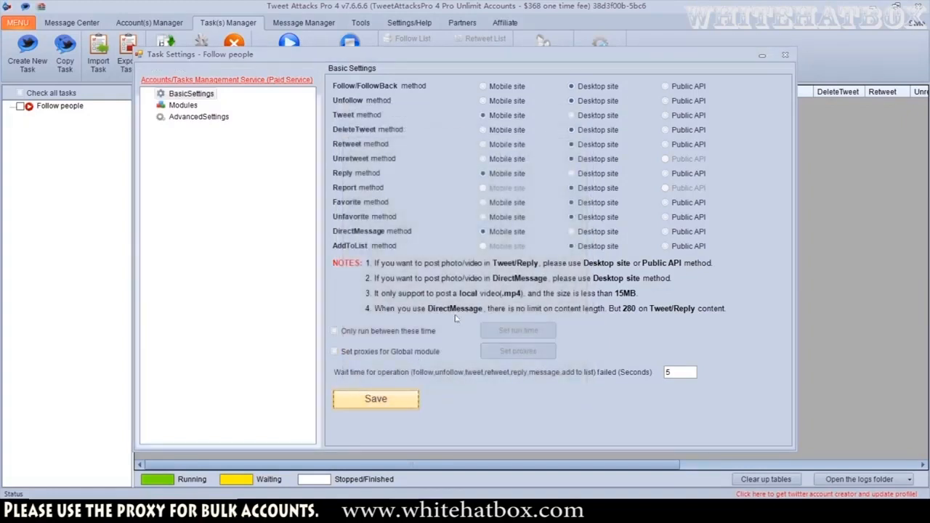
# Review the task's advanced settings and the module notes
pyautogui.click(463, 294)
pyautogui.click(200, 117)
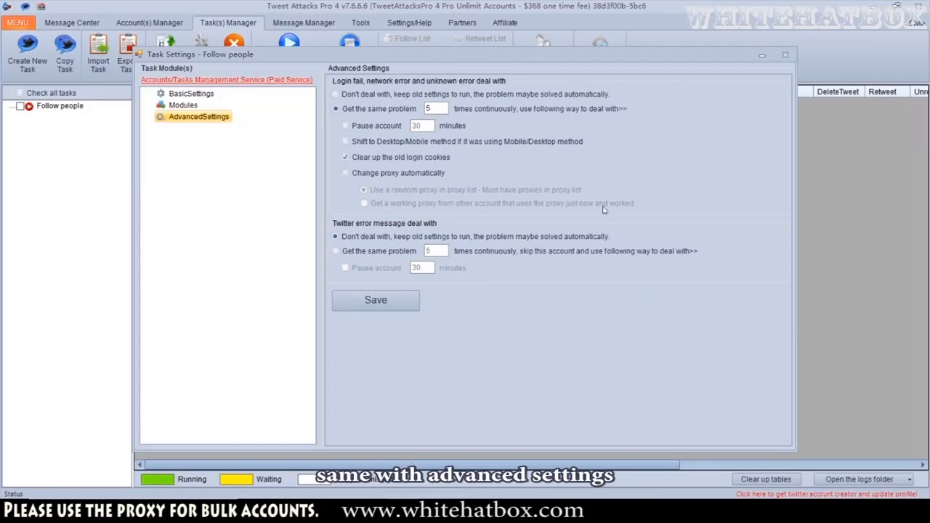
pyautogui.click(188, 108)
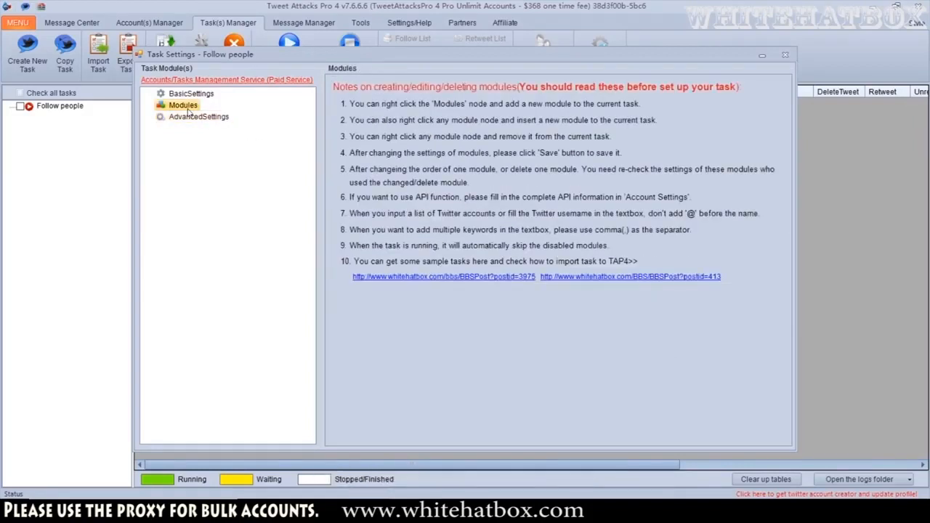
# Add a Search module to the task's modules and open it
pyautogui.rightClick(188, 110)
pyautogui.moveTo(240, 117)
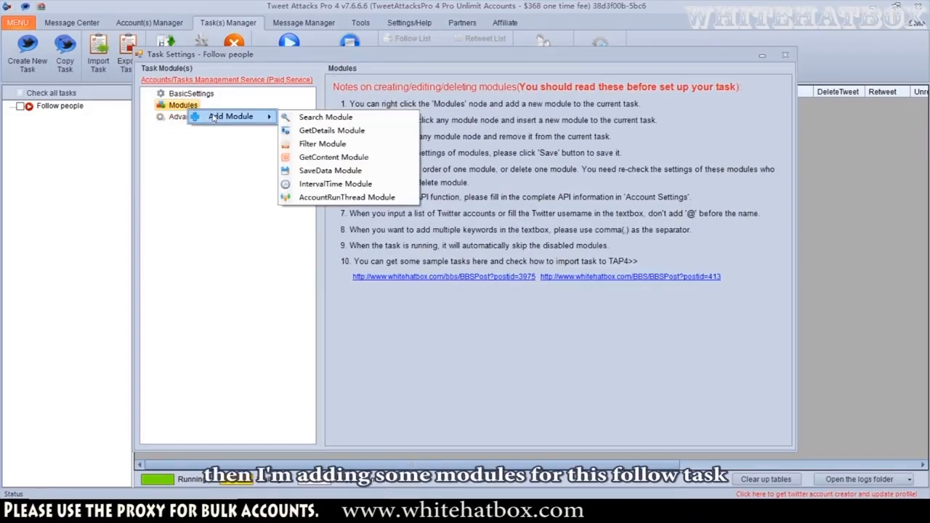
pyautogui.click(314, 117)
pyautogui.click(205, 118)
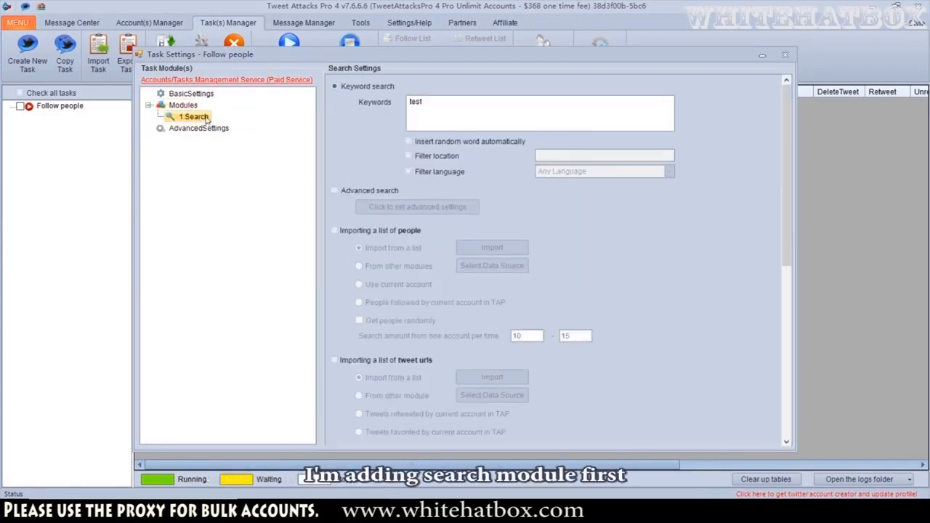
# Enter the search keywords 'Justinbiber, Justin bieber' and leave automatic random word insertion switched off
pyautogui.click(409, 141)
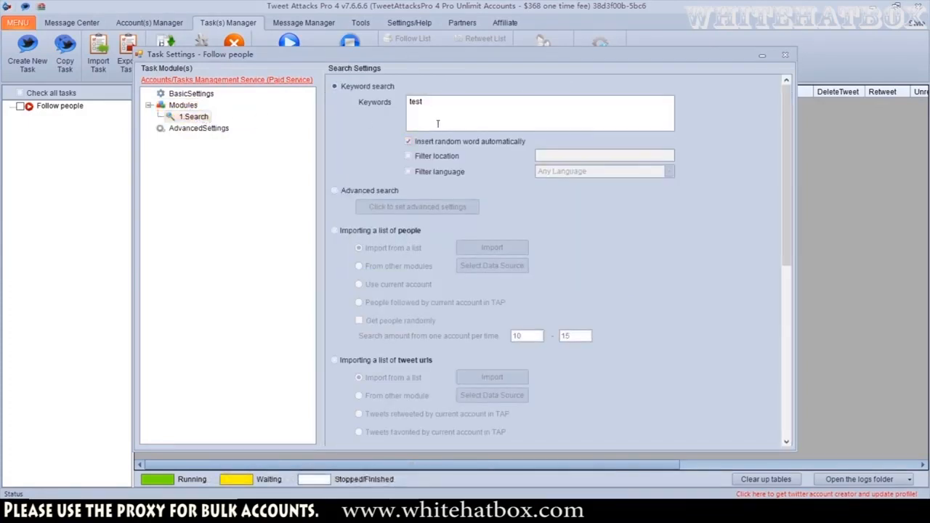
pyautogui.moveTo(473, 105); pyautogui.dragTo(385, 105)
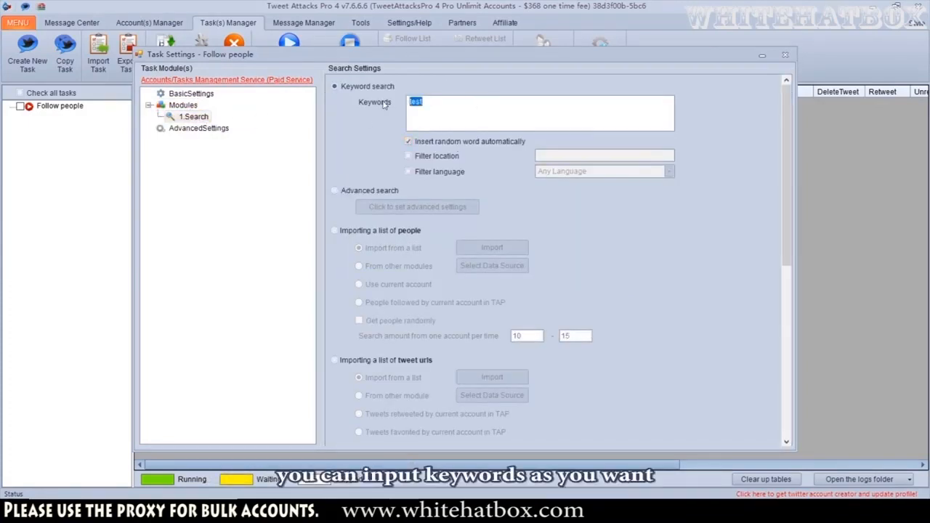
pyautogui.write('Just')
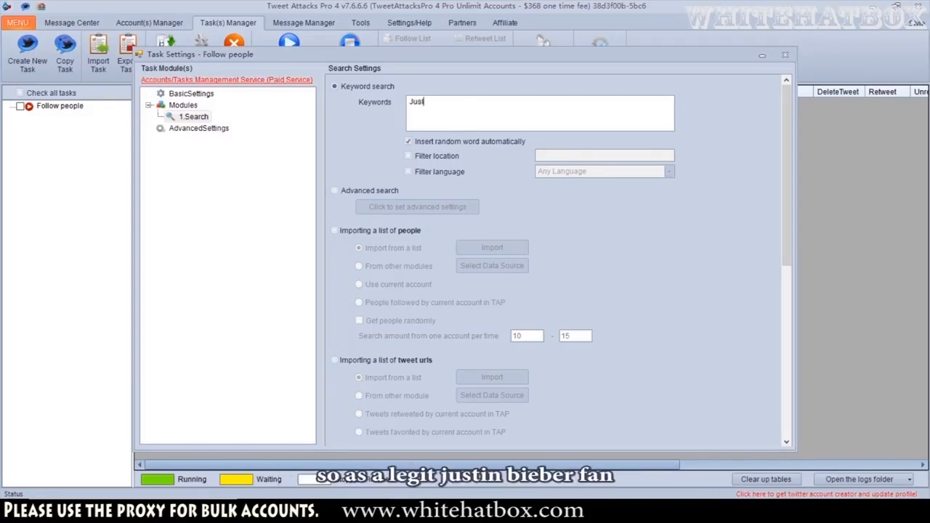
pyautogui.write('inbiber,')
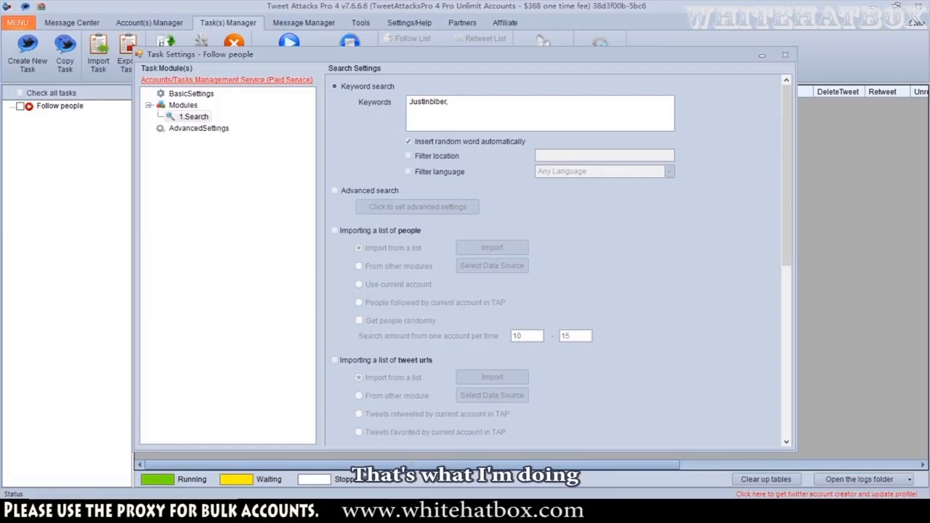
pyautogui.write(' Justin')
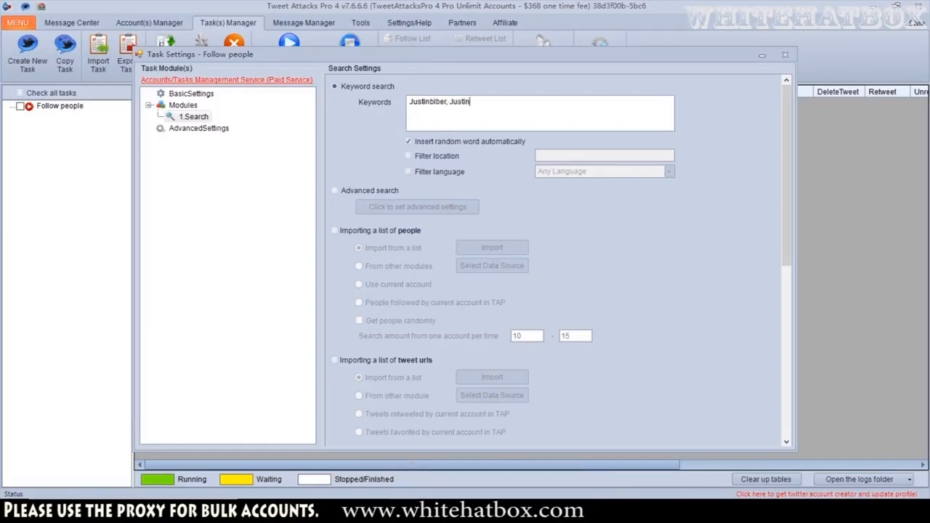
pyautogui.write(' bieber')
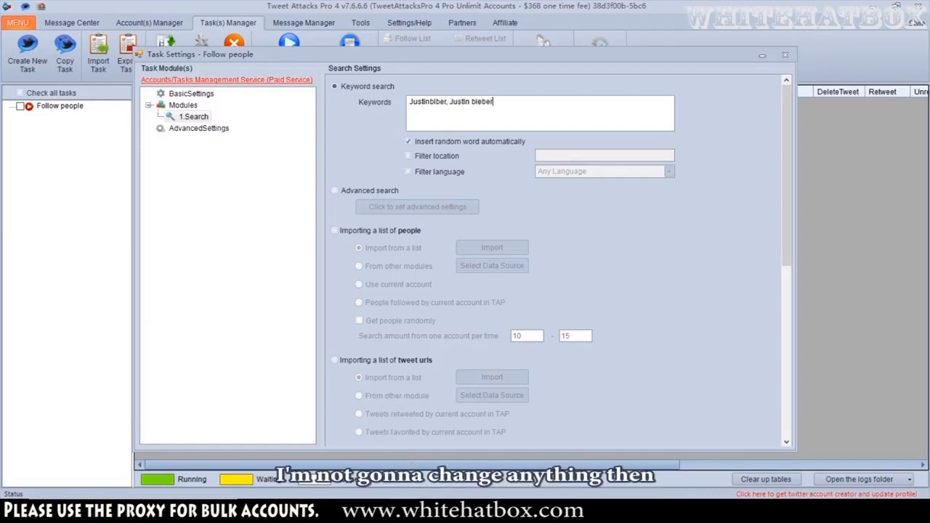
pyautogui.click(502, 145)
pyautogui.scroll(-2, 644, 229)
pyautogui.scroll(2, 644, 229)
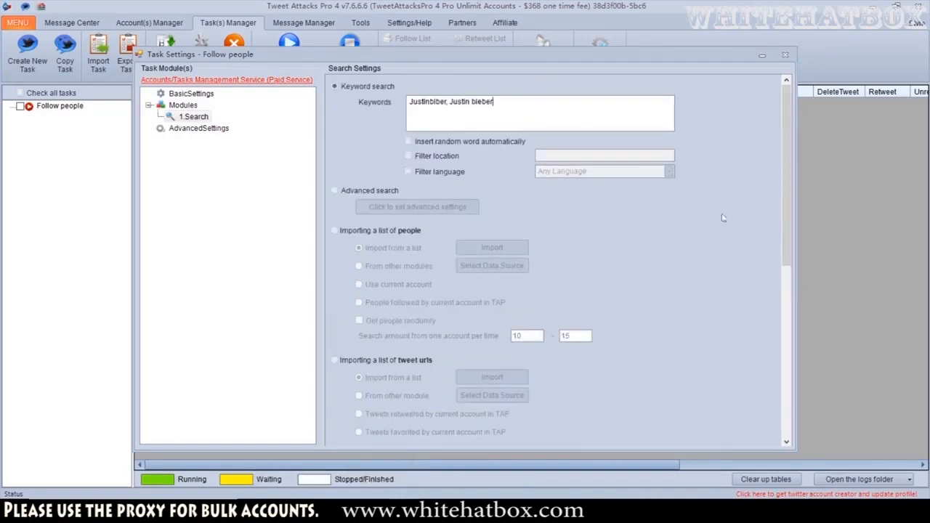
# Try the Advanced search option: select it, open its settings dialog, inspect the language choice and cancel
pyautogui.scroll(-2, 601, 234)
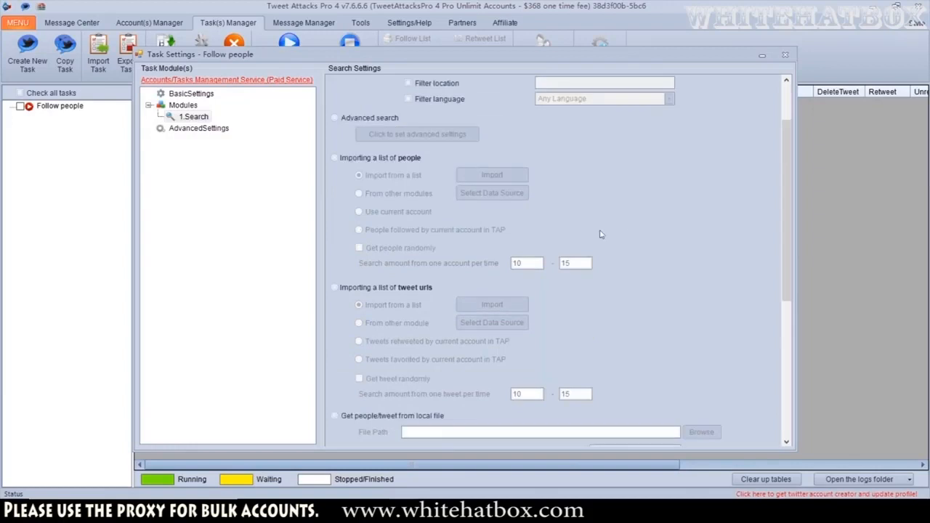
pyautogui.scroll(-2, 372, 126)
pyautogui.scroll(2, 372, 126)
pyautogui.click(369, 118)
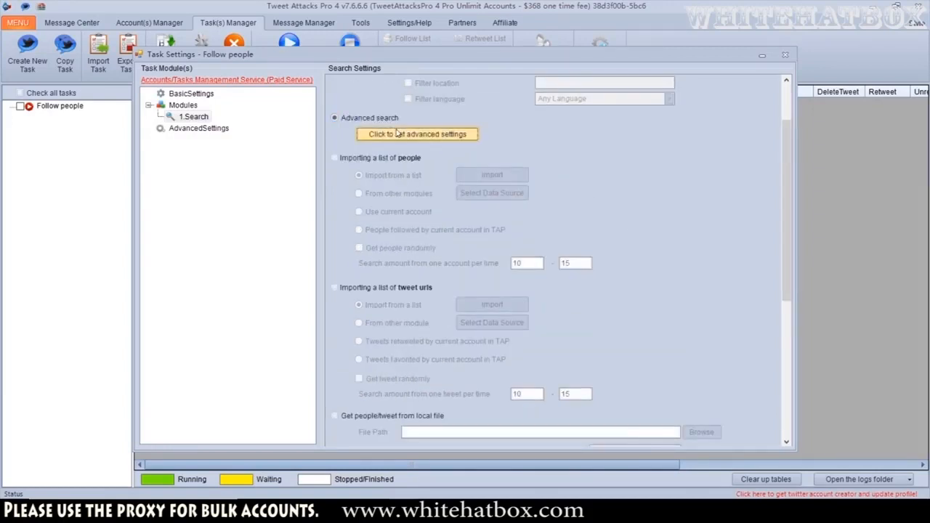
pyautogui.click(417, 134)
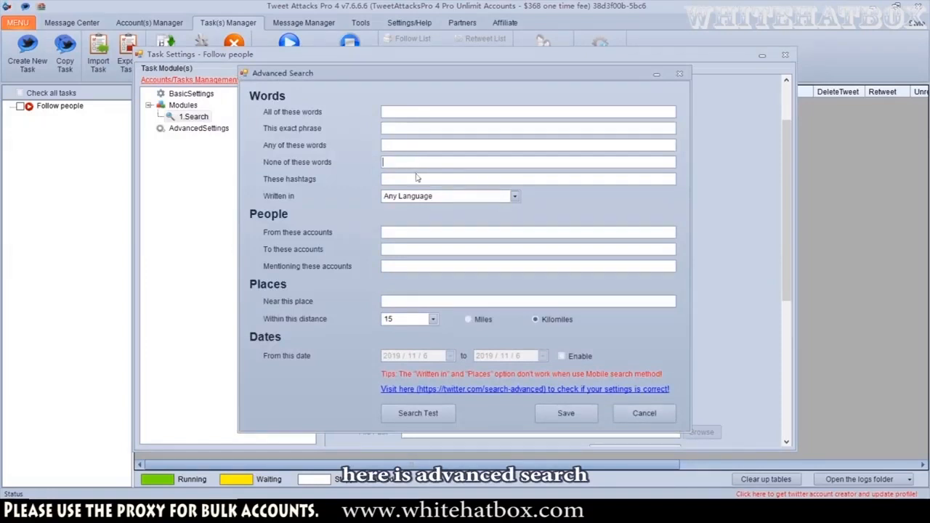
pyautogui.click(416, 196)
pyautogui.click(423, 204)
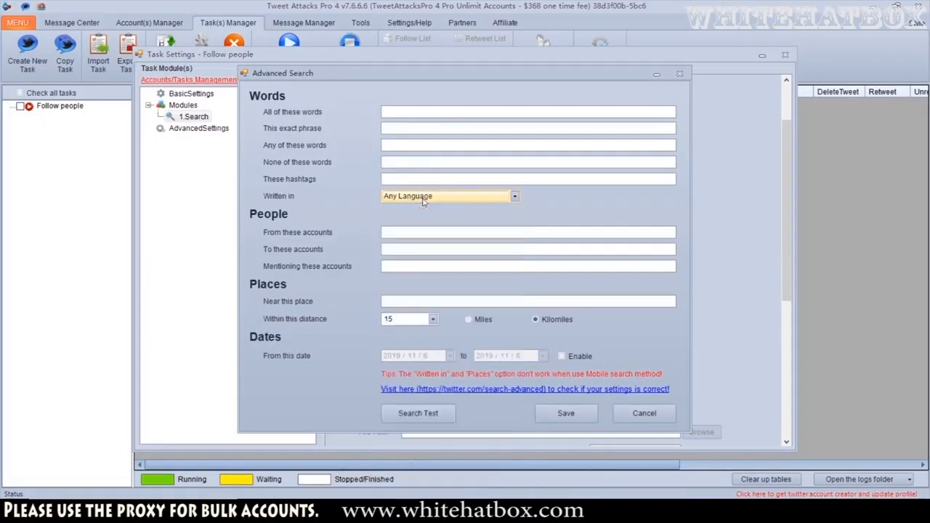
pyautogui.click(387, 113)
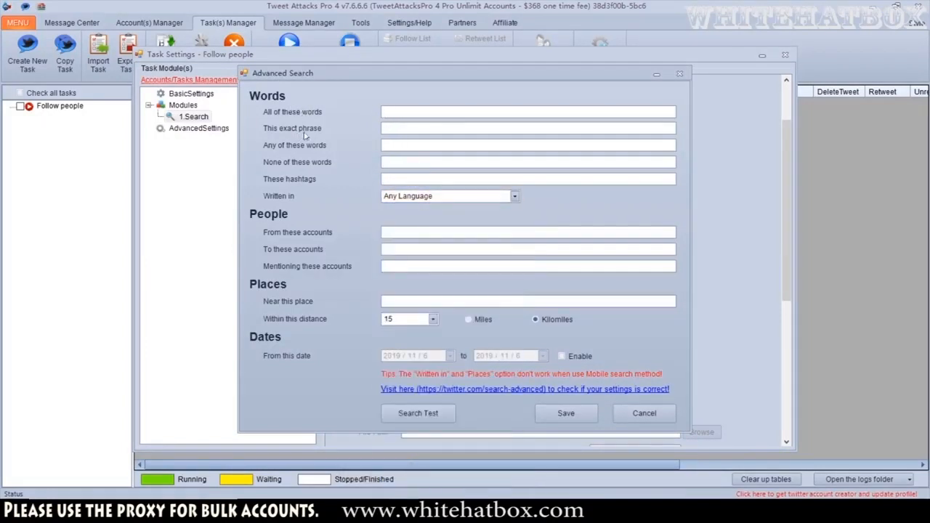
pyautogui.click(643, 413)
# Try to save the Search module settings with the run-time restriction toggled and dismiss the warning
pyautogui.scroll(-3, 370, 188)
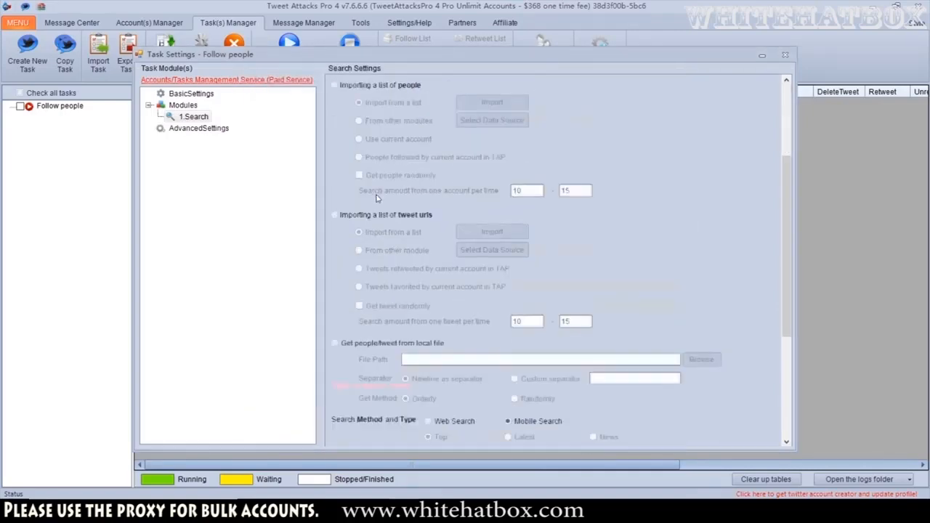
pyautogui.scroll(-1, 418, 276)
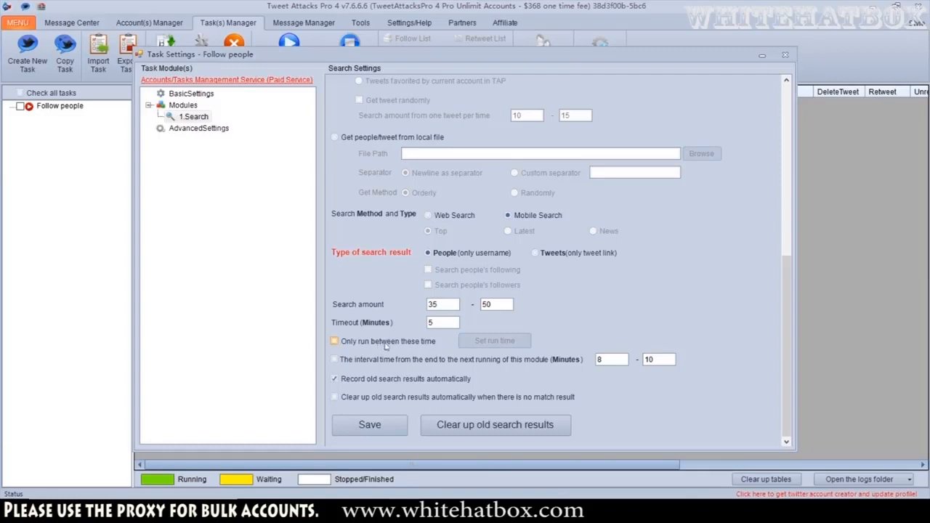
pyautogui.click(418, 346)
pyautogui.click(398, 348)
pyautogui.click(366, 425)
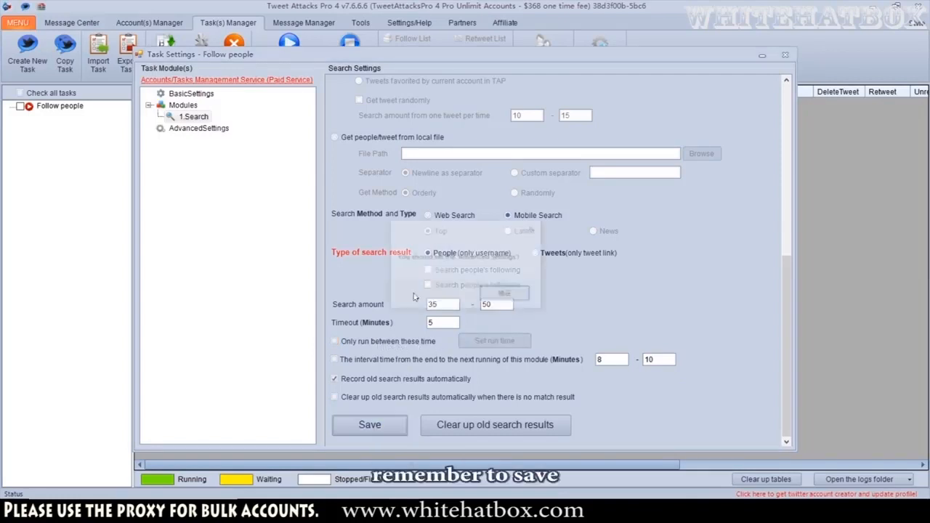
pyautogui.click(488, 295)
# Switch back to Keyword search and save the Search module settings
pyautogui.click(335, 87)
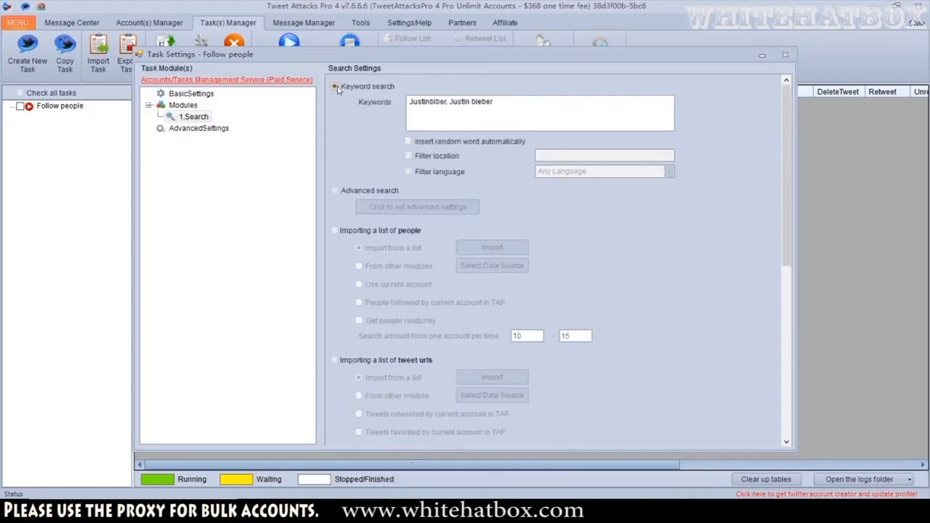
pyautogui.scroll(-10, 378, 254)
pyautogui.click(369, 425)
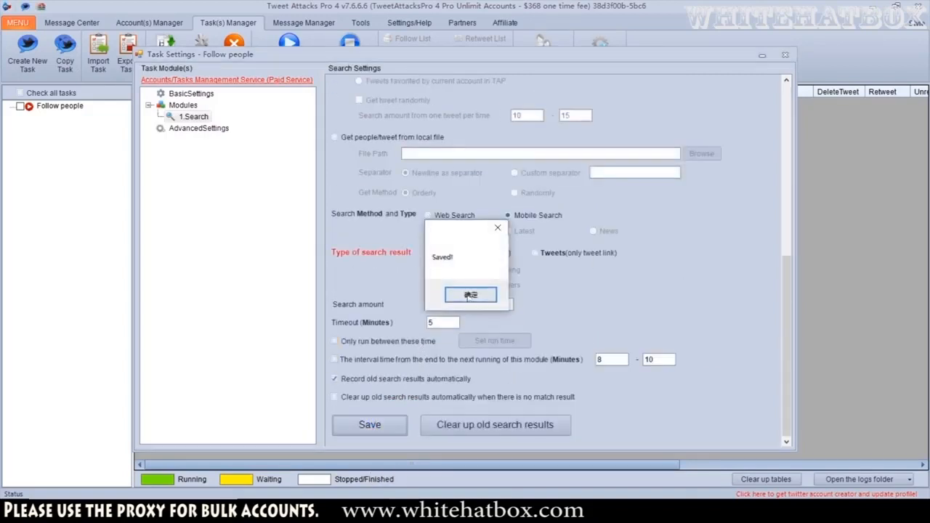
pyautogui.click(469, 296)
# Add a GetDetails module to the task's modules
pyautogui.rightClick(174, 106)
pyautogui.moveTo(218, 109)
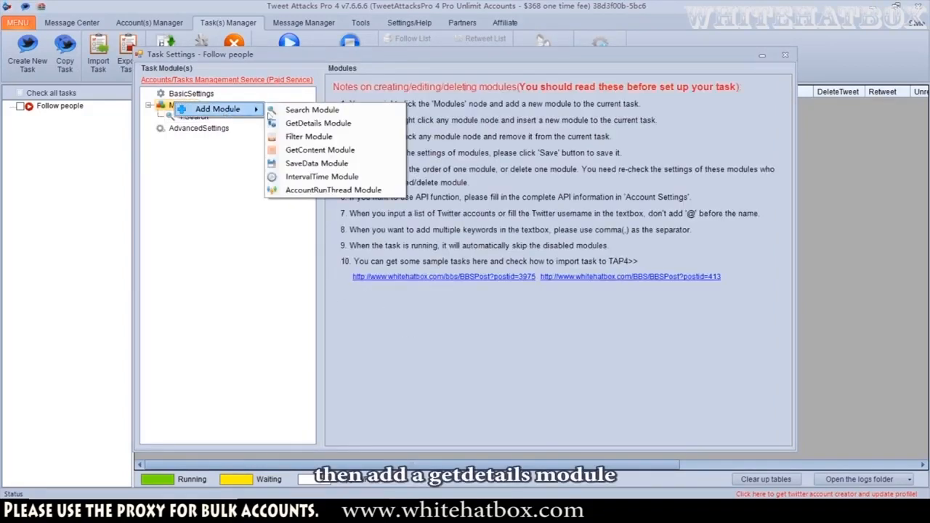
pyautogui.click(315, 123)
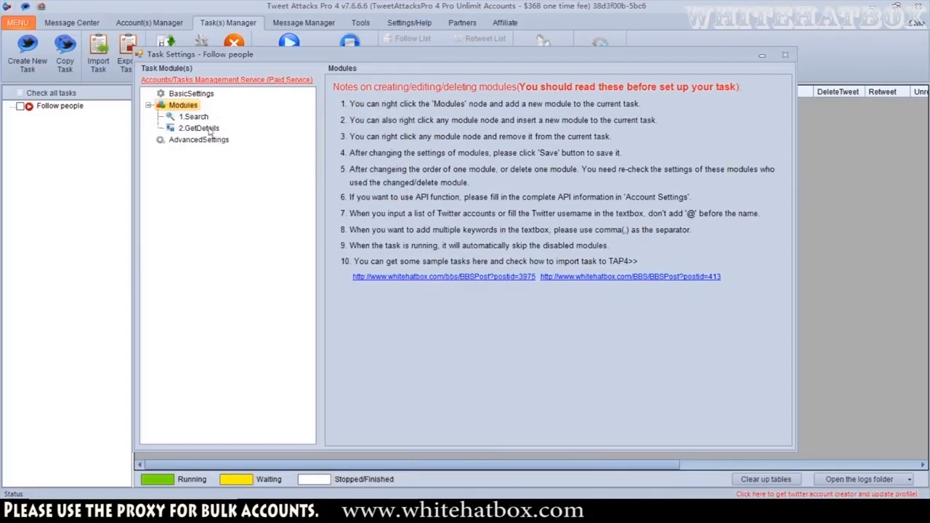
# Set the GetDetails module's data source to the 1.Search module and save its settings
pyautogui.click(209, 129)
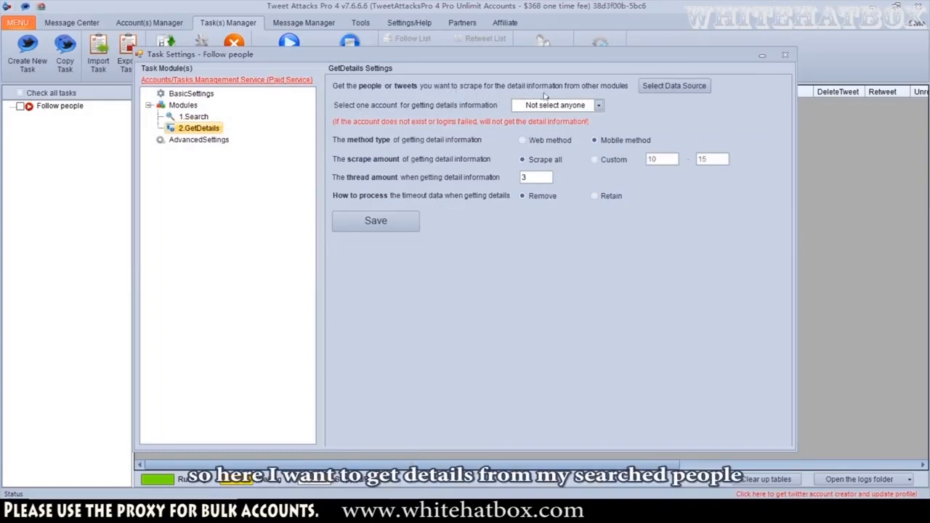
pyautogui.click(649, 87)
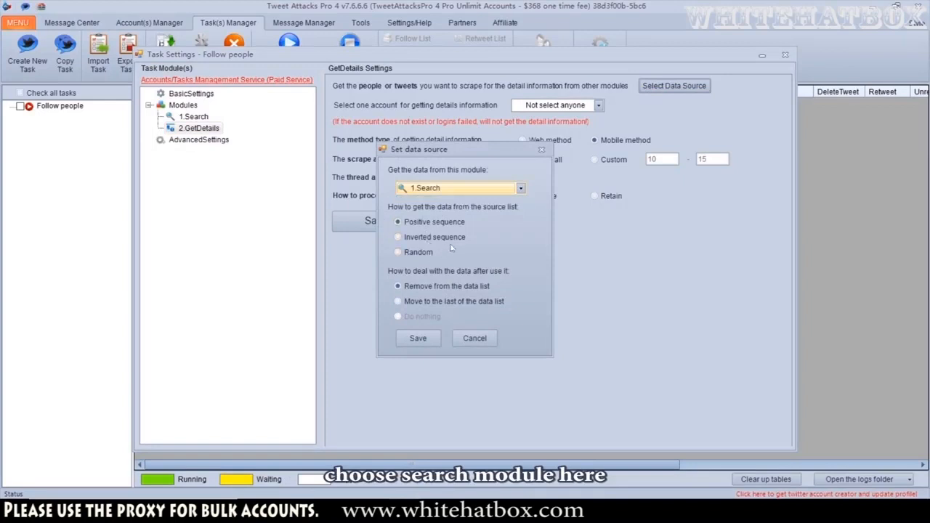
pyautogui.click(418, 338)
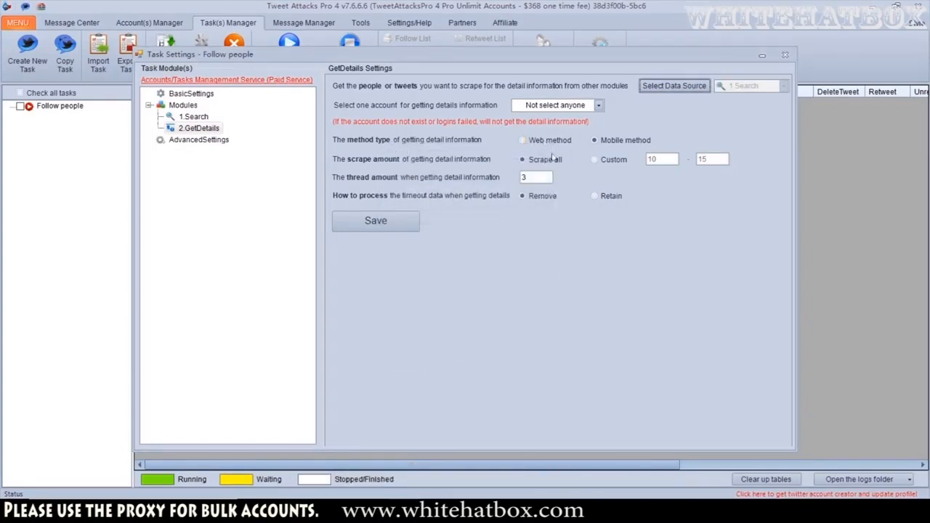
pyautogui.click(376, 220)
pyautogui.click(476, 295)
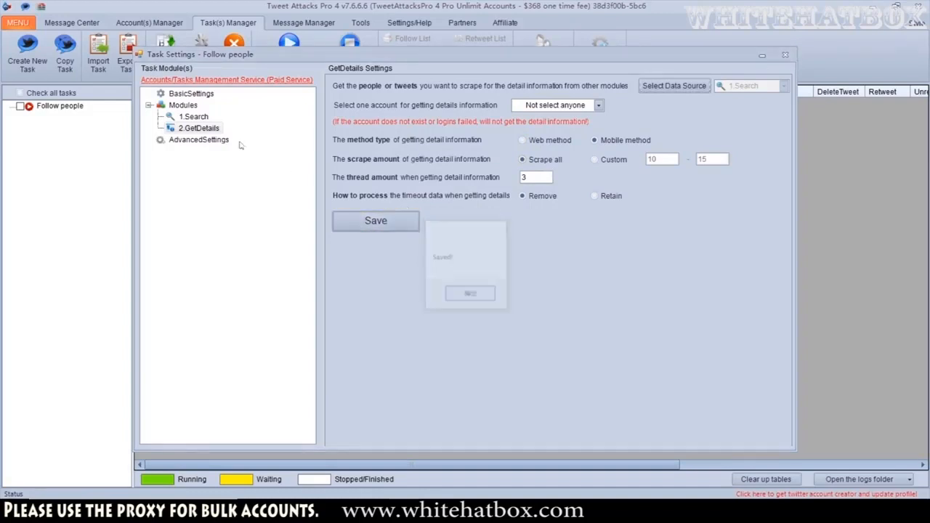
# Add a Filter module to the task's modules
pyautogui.rightClick(184, 105)
pyautogui.moveTo(204, 115)
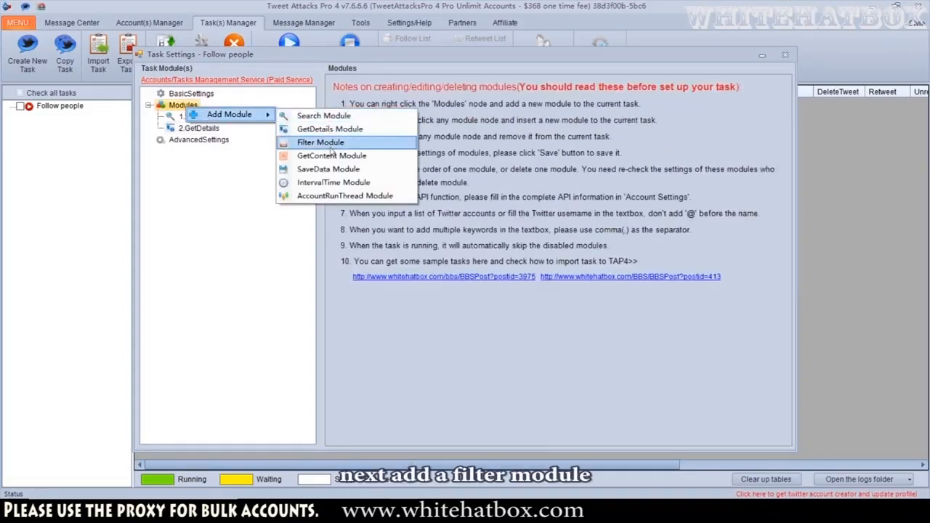
pyautogui.click(333, 145)
# Set the Filter module's data source to the 2.GetDetails module
pyautogui.click(190, 139)
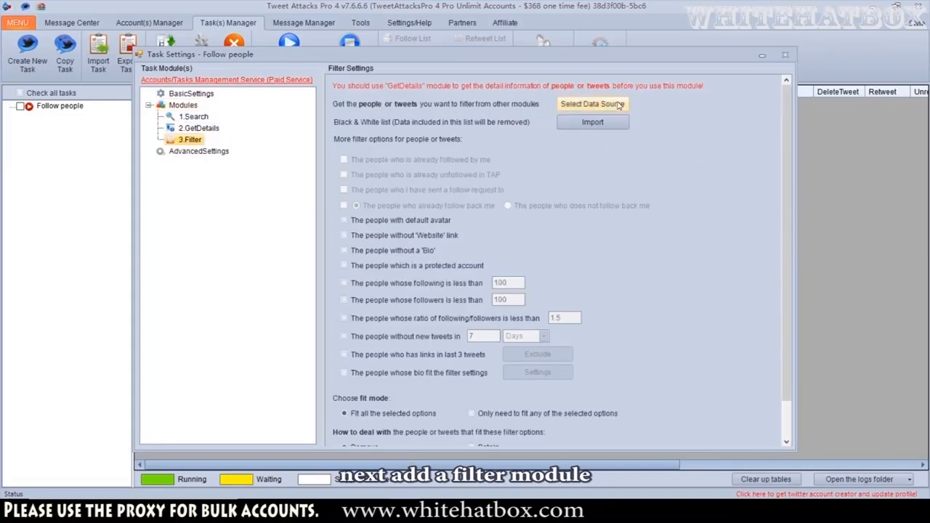
pyautogui.click(592, 104)
pyautogui.click(509, 187)
pyautogui.click(430, 210)
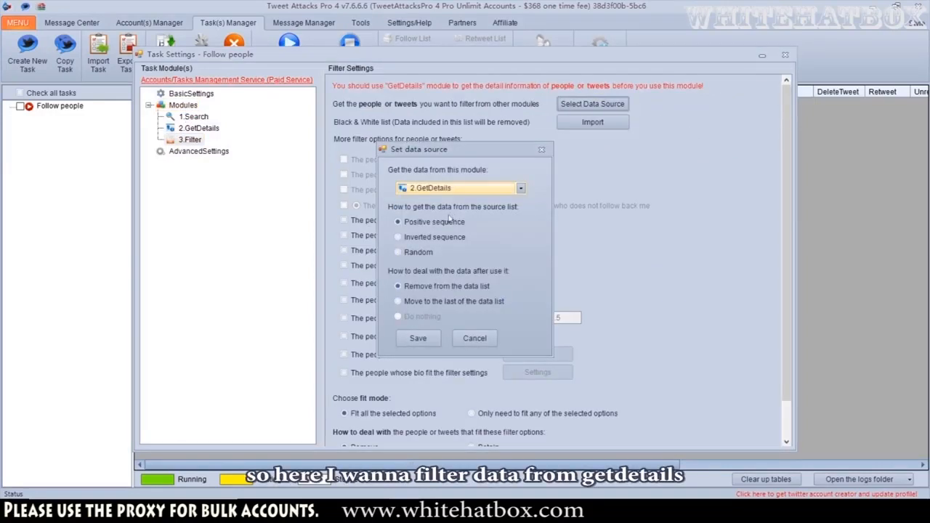
pyautogui.click(418, 338)
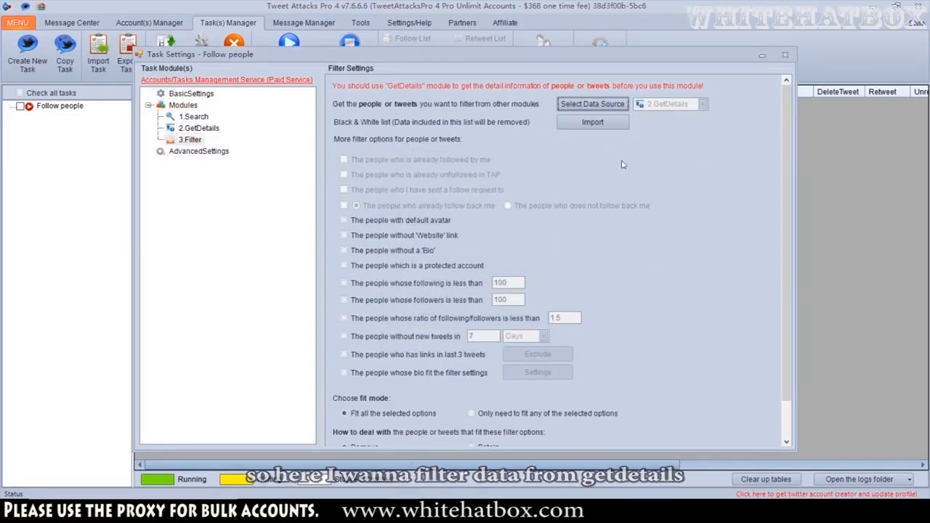
# Filter out people with a default avatar and protected accounts, then save the Filter module
pyautogui.click(437, 221)
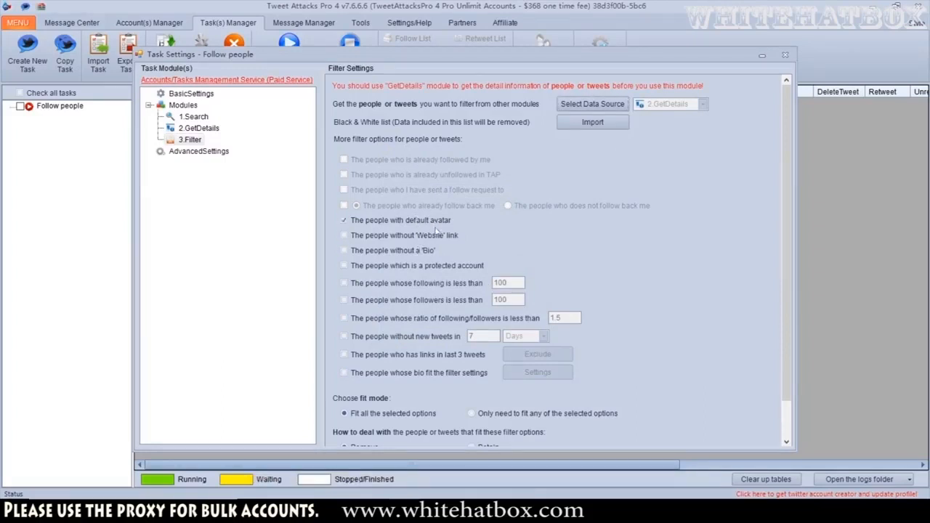
pyautogui.click(438, 266)
pyautogui.scroll(-1, 438, 268)
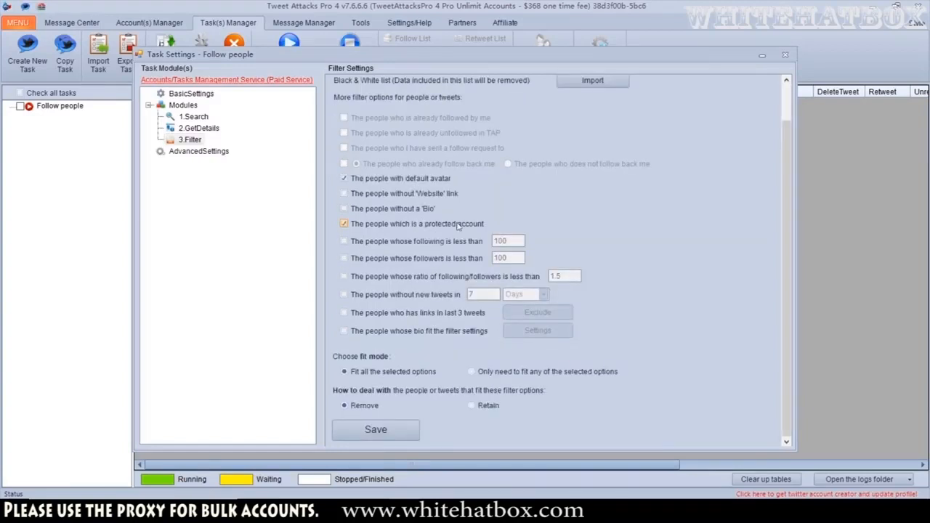
pyautogui.click(376, 430)
pyautogui.click(472, 294)
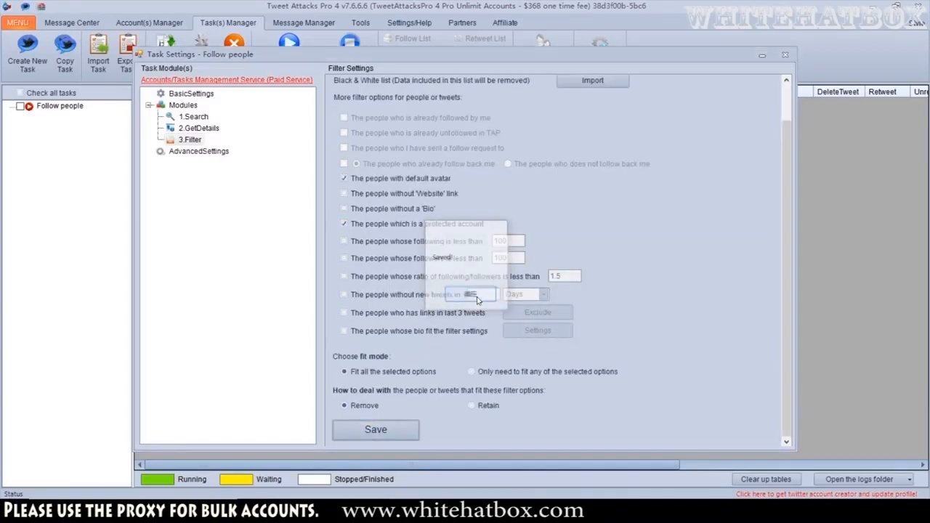
# Add an AccountRunThread module to the task's modules
pyautogui.rightClick(183, 105)
pyautogui.moveTo(205, 114)
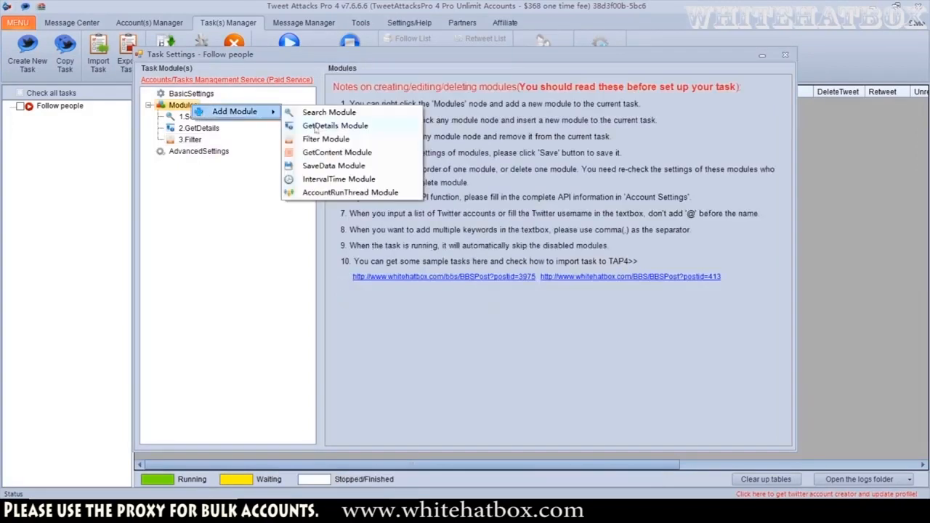
pyautogui.click(329, 193)
# Select the Test category account in the AccountRunThread module and save its settings
pyautogui.click(207, 151)
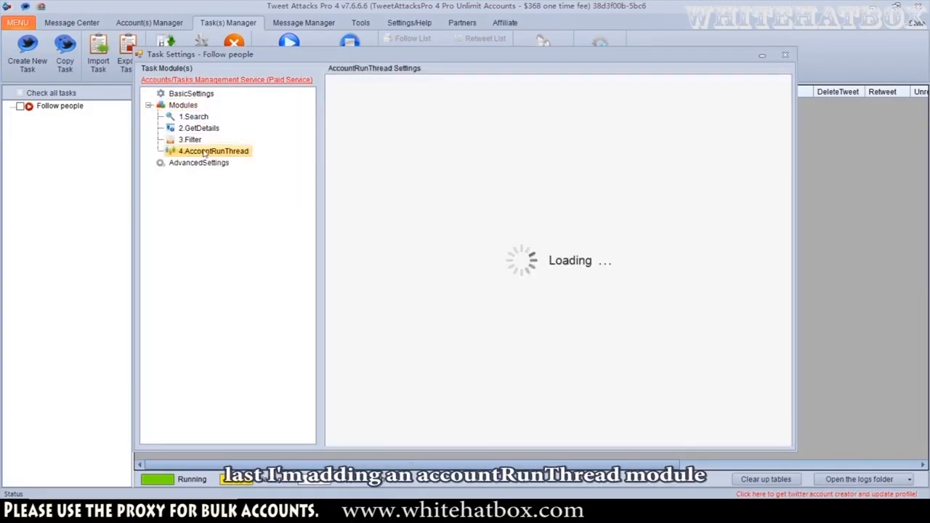
pyautogui.rightClick(205, 151)
pyautogui.moveTo(258, 159)
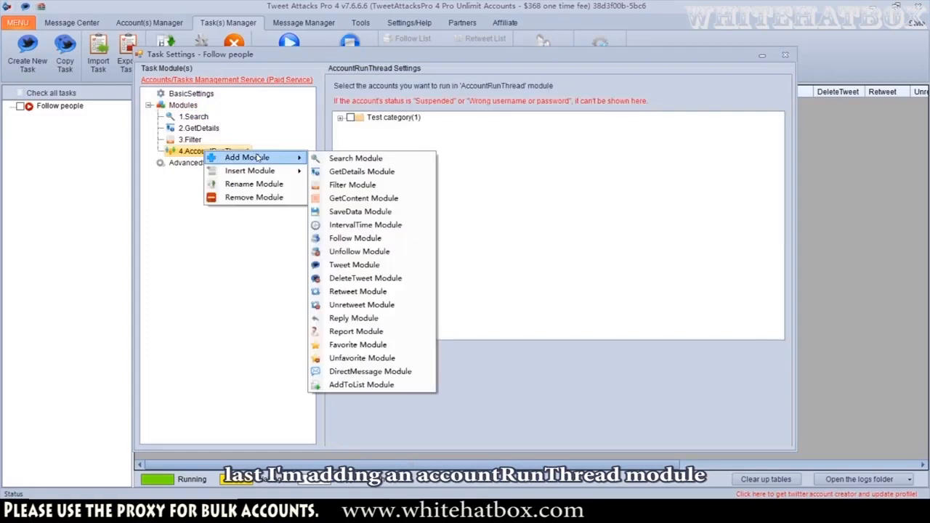
pyautogui.click(343, 120)
pyautogui.click(350, 117)
pyautogui.click(341, 118)
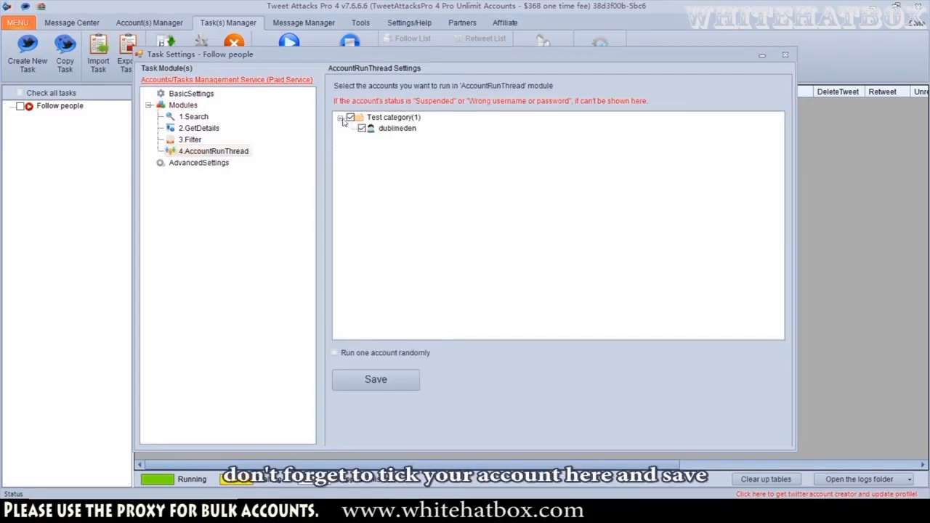
pyautogui.click(392, 380)
pyautogui.click(469, 294)
# Add a Follow module under the AccountRunThread module
pyautogui.rightClick(226, 155)
pyautogui.moveTo(276, 161)
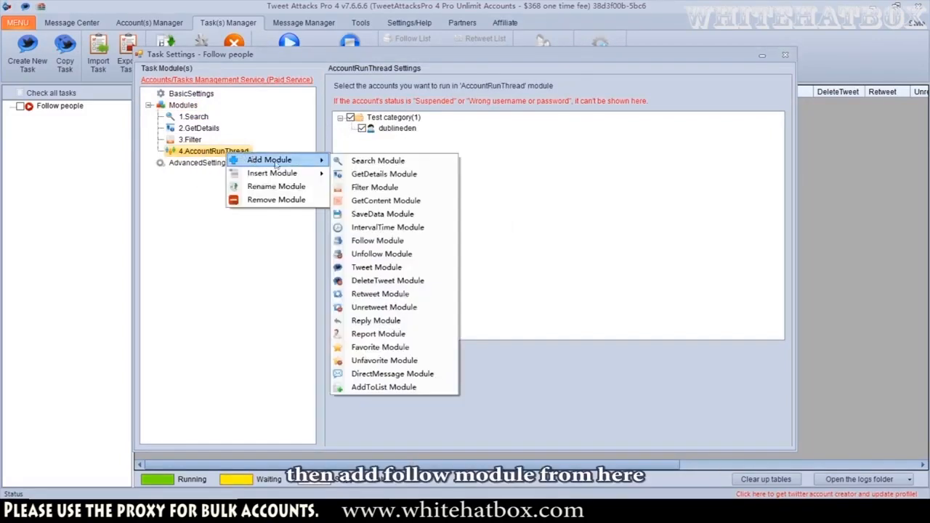
pyautogui.click(357, 249)
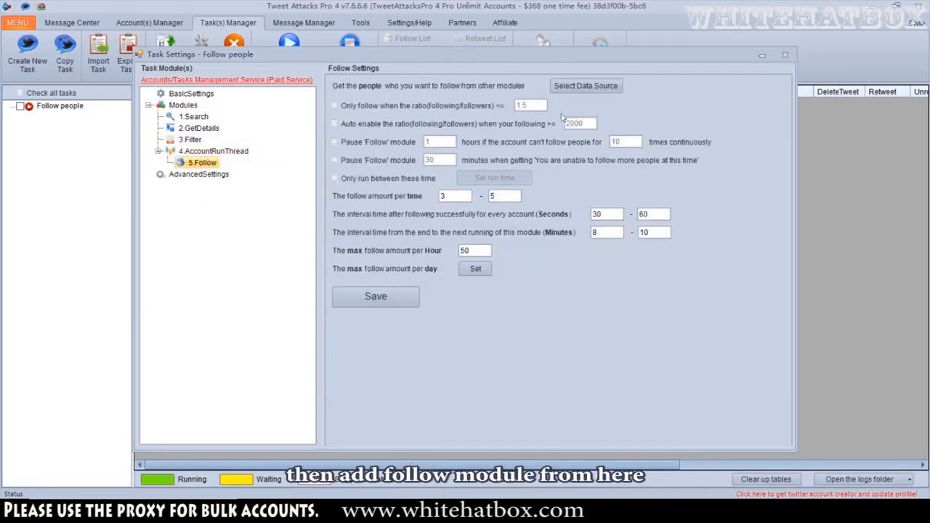
# Set the Follow module's data source to the 3.Filter module and save the data source
pyautogui.click(574, 85)
pyautogui.click(508, 188)
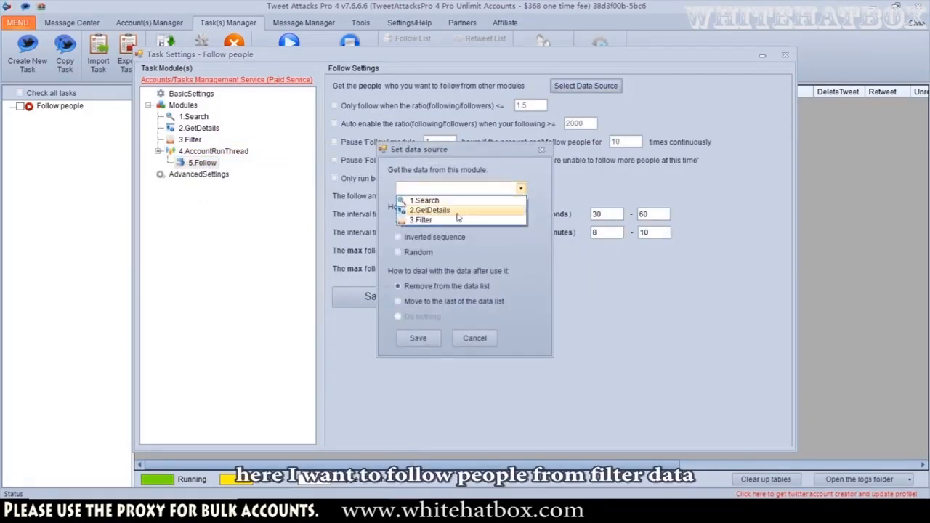
pyautogui.click(429, 218)
pyautogui.click(419, 338)
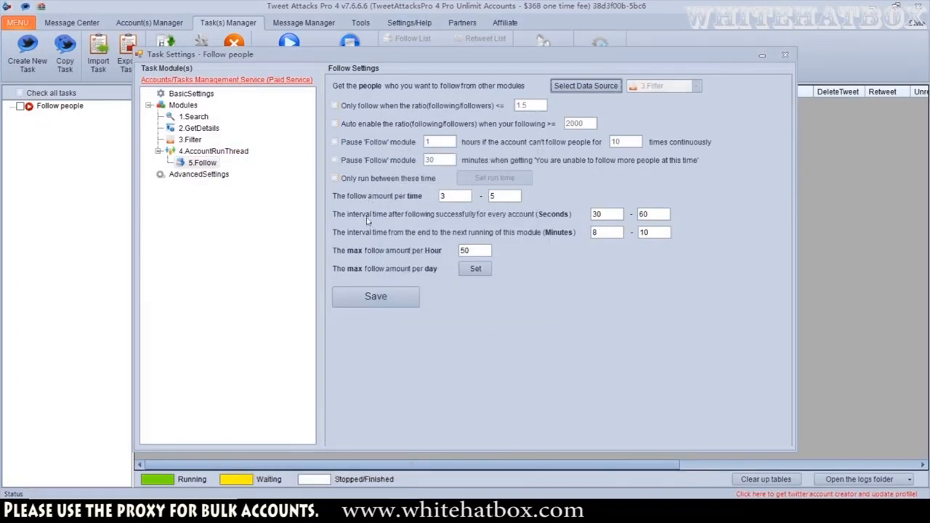
# Set the interval after each successful follow to 10–30 seconds and save the Follow module
pyautogui.click(379, 300)
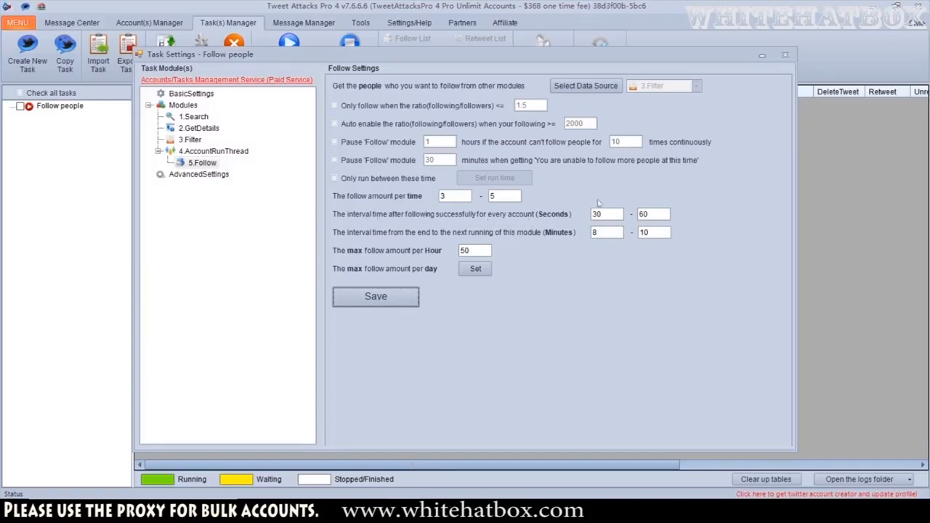
pyautogui.doubleClick(610, 215)
pyautogui.write('10')
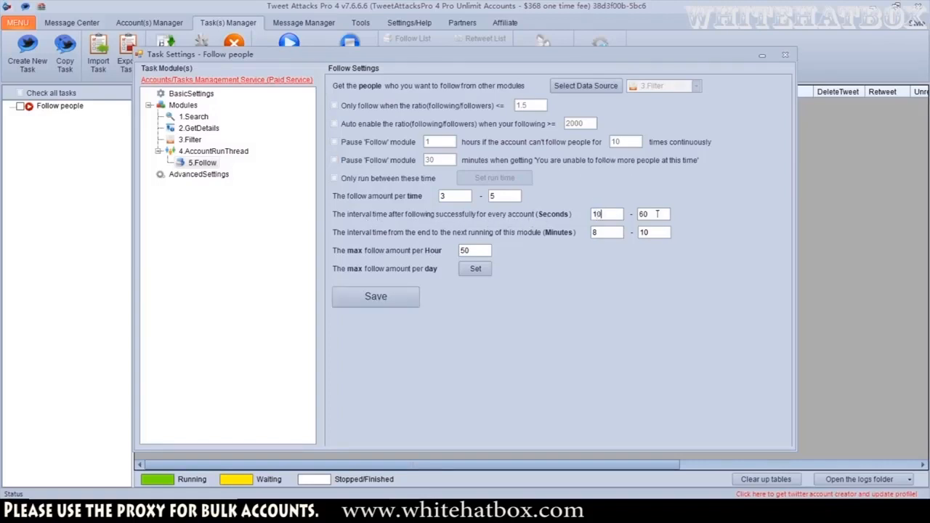
pyautogui.press('Tab')
pyautogui.write('30')
pyautogui.click(393, 297)
pyautogui.click(458, 293)
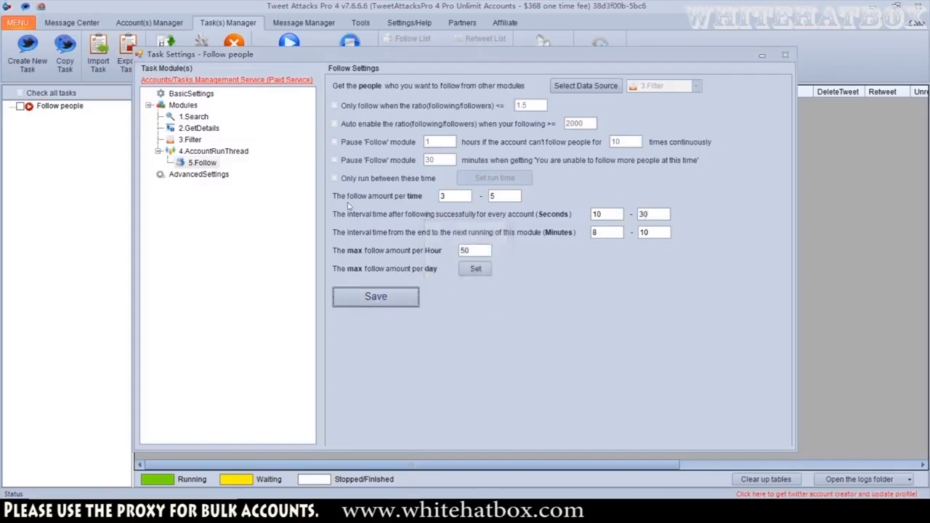
# Close the task settings and run the Follow people task until stopped manually
pyautogui.click(785, 55)
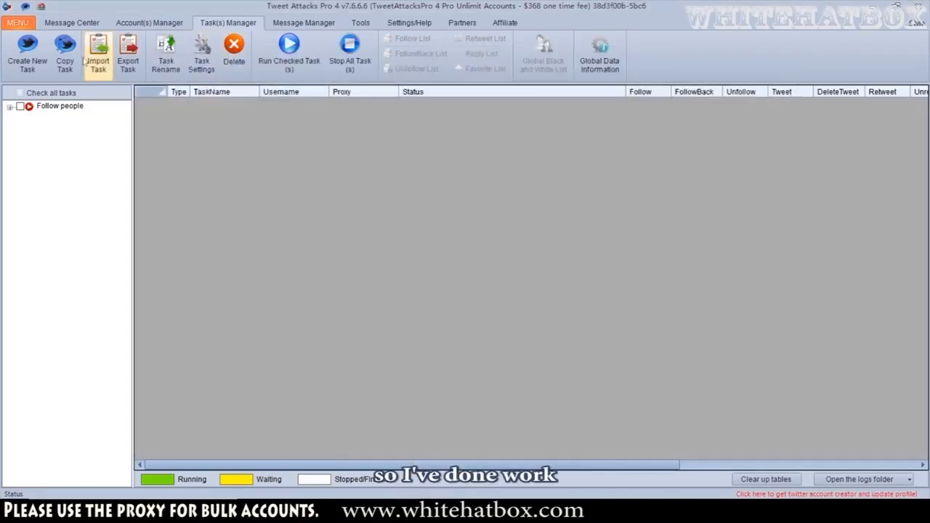
pyautogui.click(288, 65)
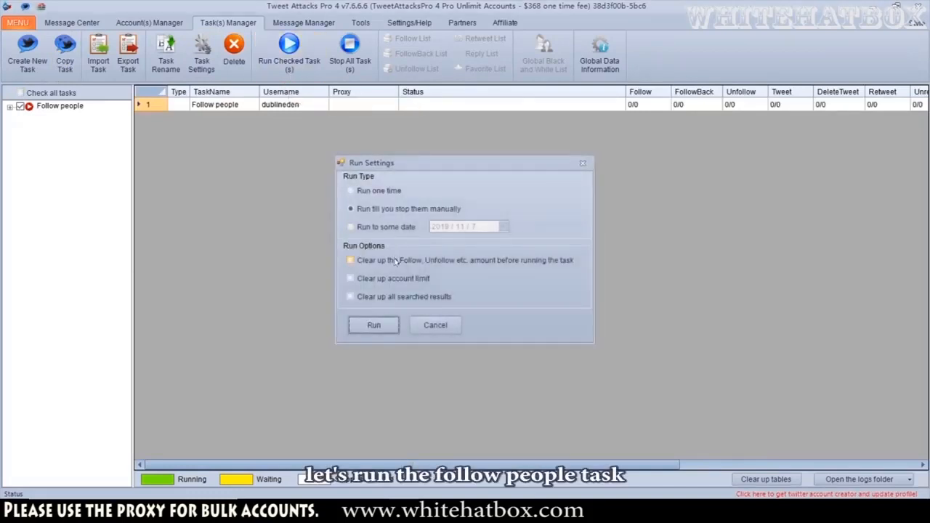
pyautogui.click(395, 327)
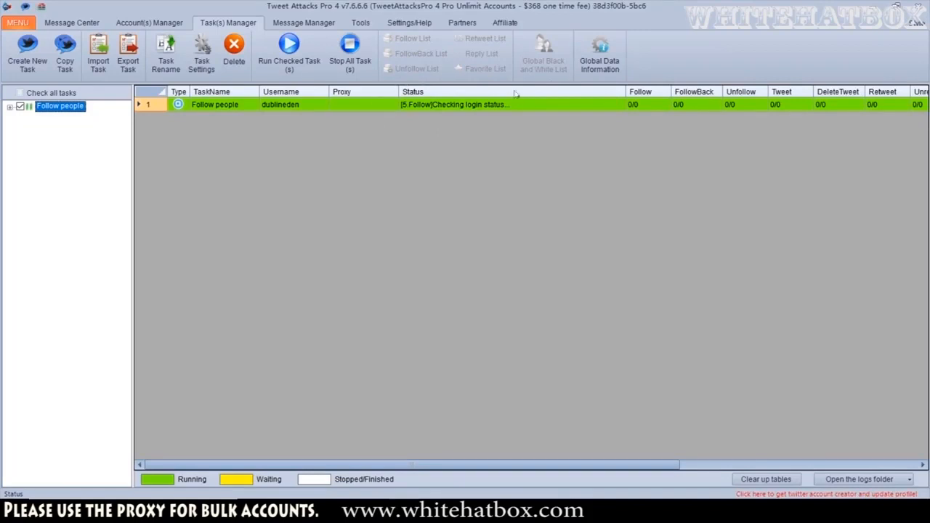
# Check the task's follow progress, then inspect the account's Following list on Twitter in the browser
pyautogui.click(476, 106)
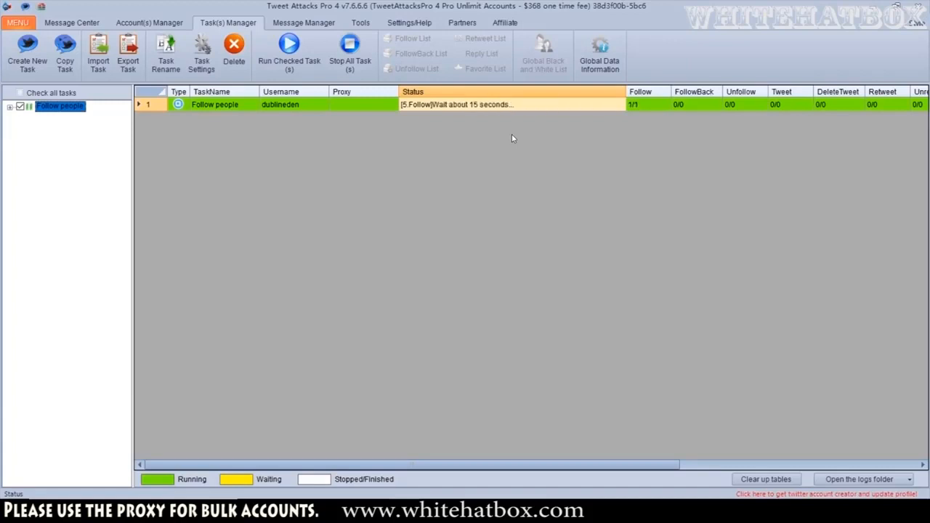
pyautogui.click(633, 106)
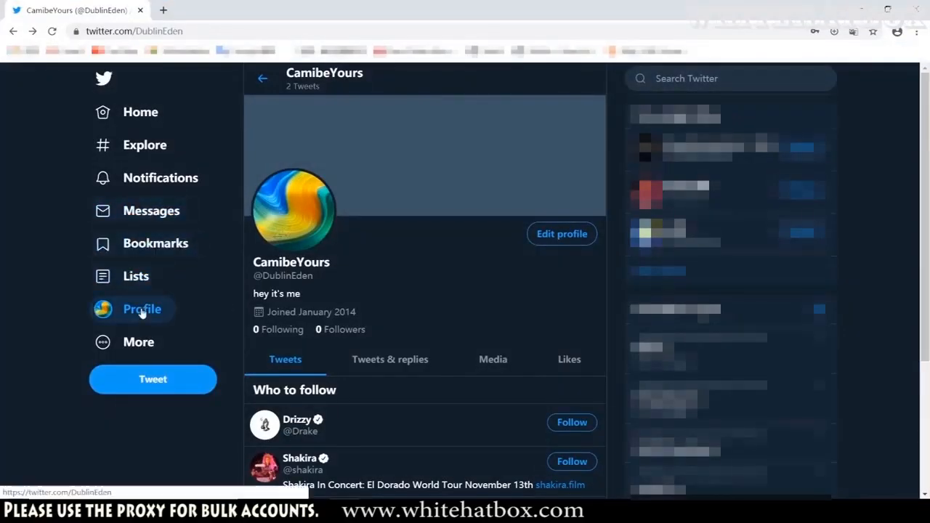
pyautogui.click(278, 331)
pyautogui.click(345, 116)
pyautogui.click(508, 119)
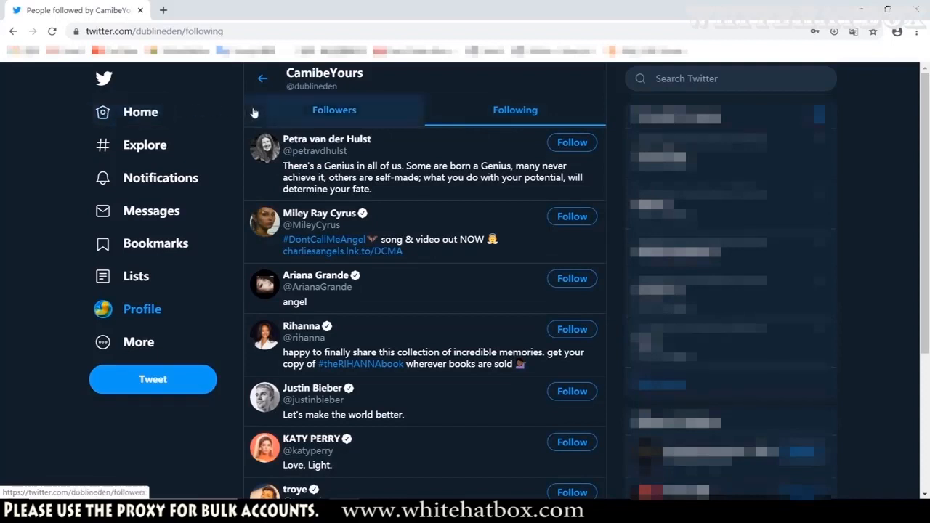
pyautogui.scroll(-1, 276, 105)
pyautogui.click(335, 31)
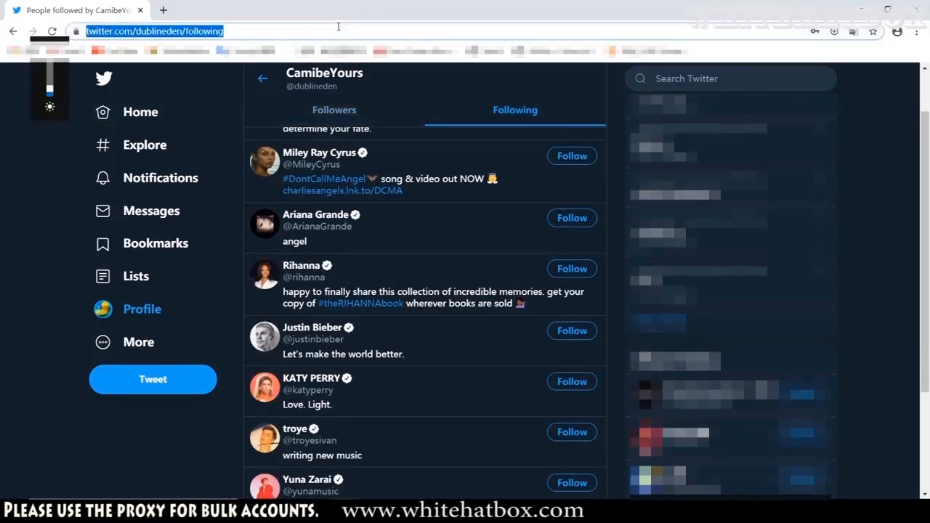
pyautogui.press('Return')
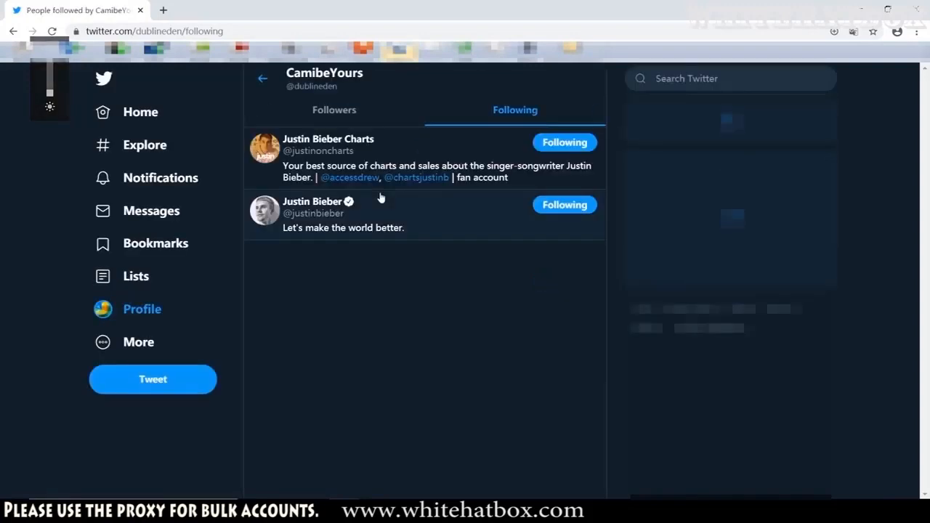
pyautogui.click(364, 116)
pyautogui.click(143, 314)
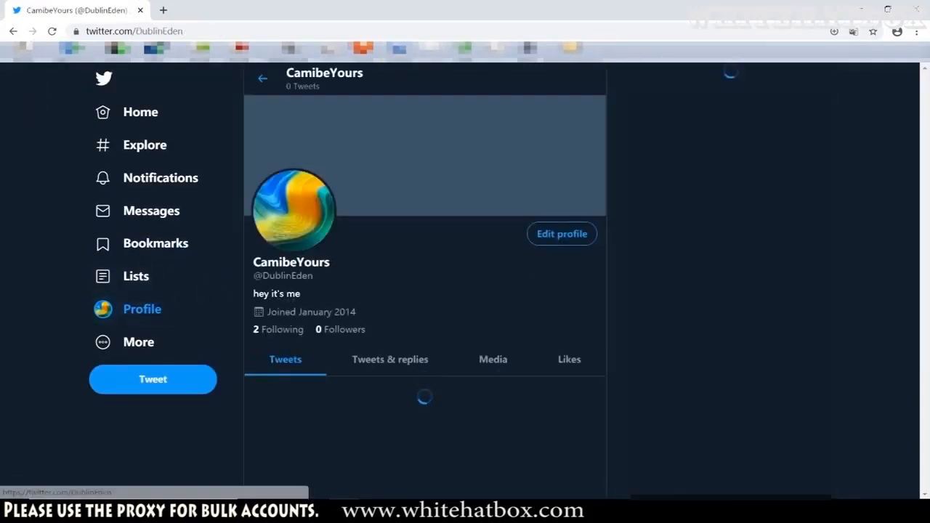
pyautogui.click(266, 336)
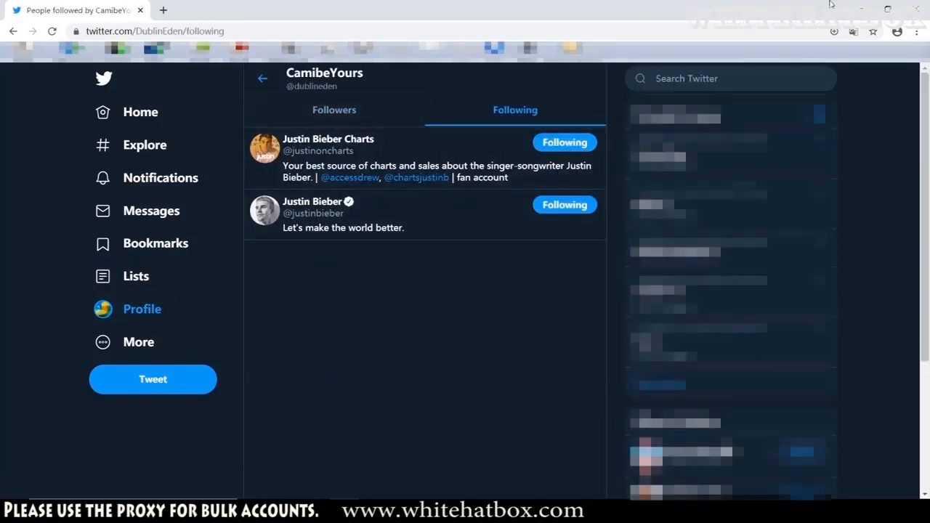
pyautogui.click(861, 9)
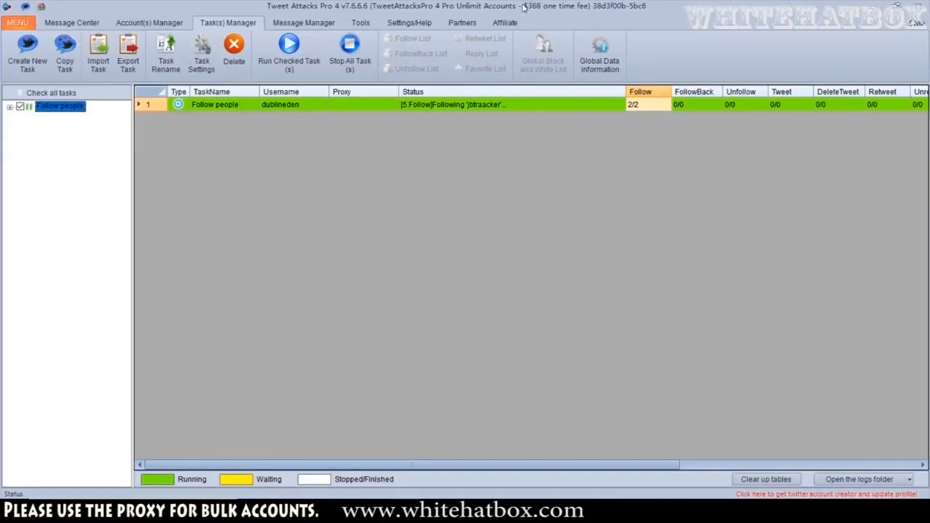
# Stop all running tasks
pyautogui.click(459, 106)
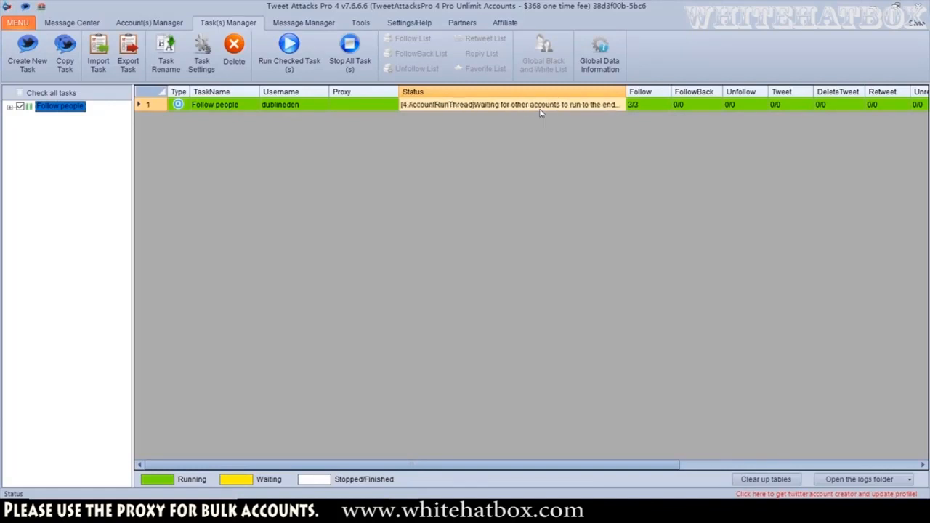
pyautogui.click(648, 104)
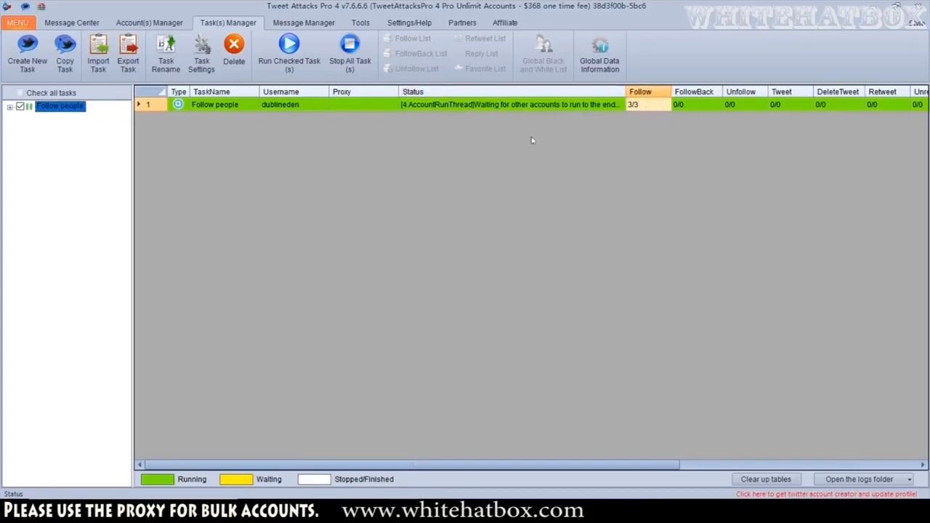
pyautogui.click(350, 52)
pyautogui.click(471, 294)
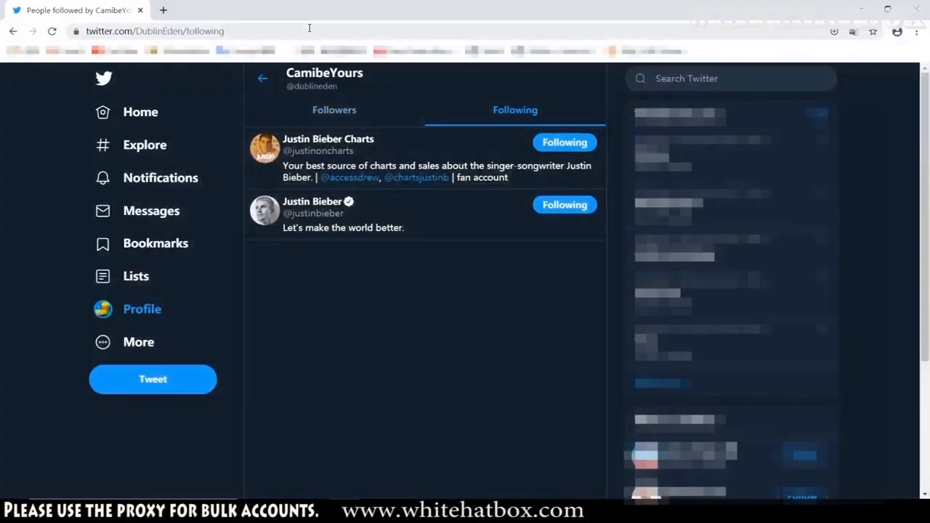
# Refresh the account's Following list on Twitter and inspect a newly followed profile
pyautogui.press('F5')
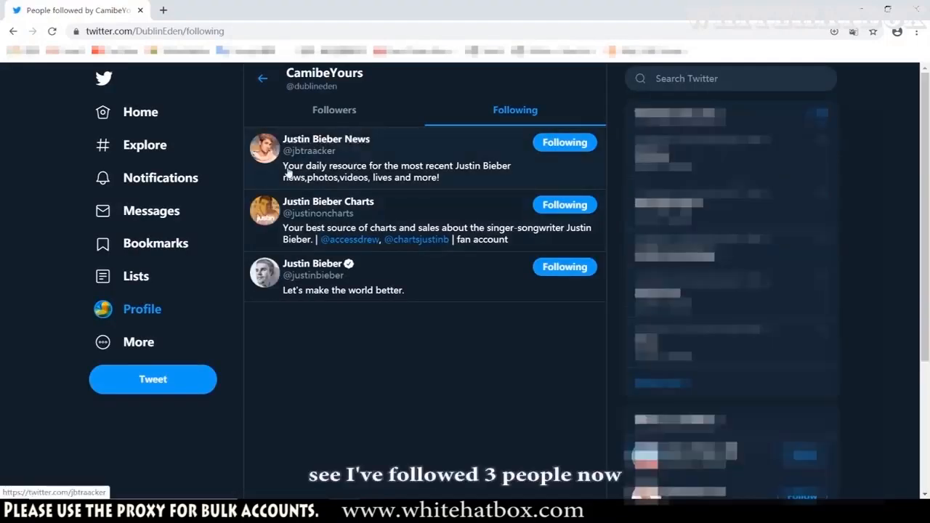
pyautogui.click(268, 150)
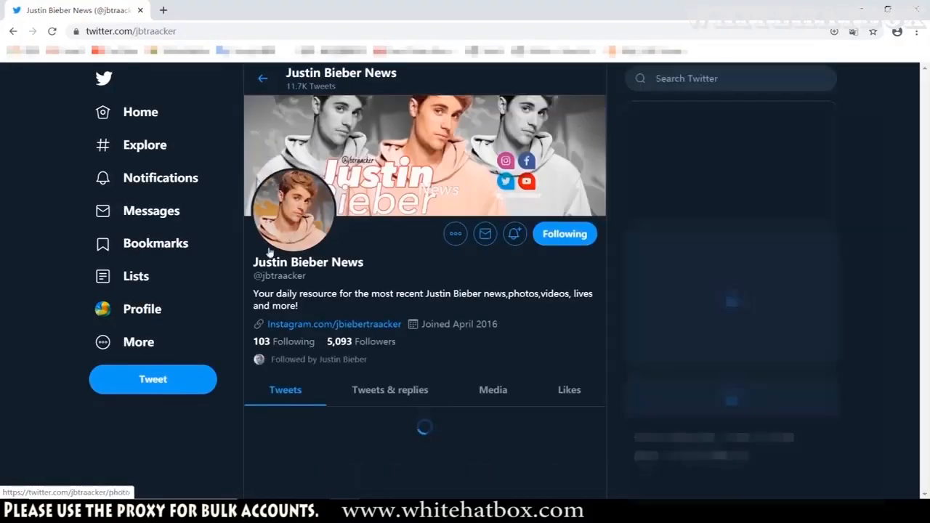
pyautogui.scroll(-1, 305, 185)
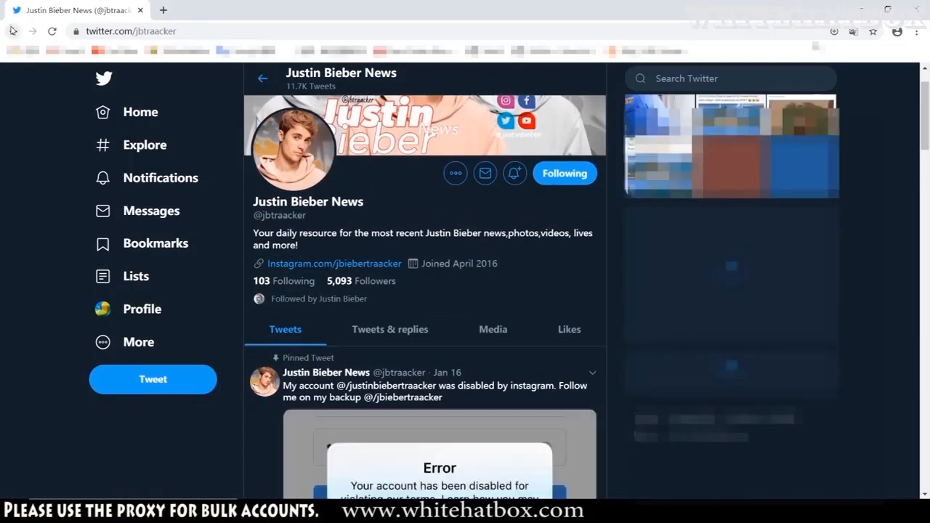
pyautogui.click(13, 31)
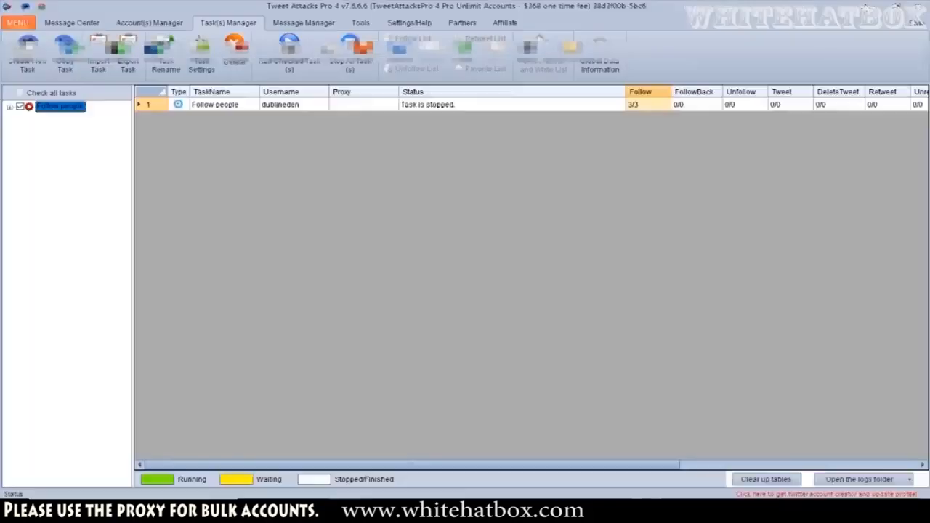
pyautogui.click(861, 9)
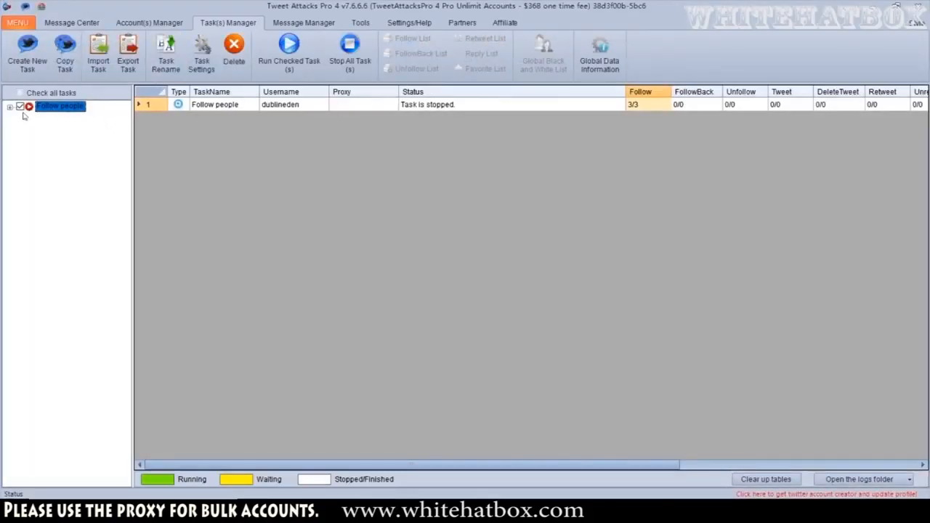
# Uncheck the Follow people task and create a new task named Retweet
pyautogui.click(20, 107)
pyautogui.click(26, 50)
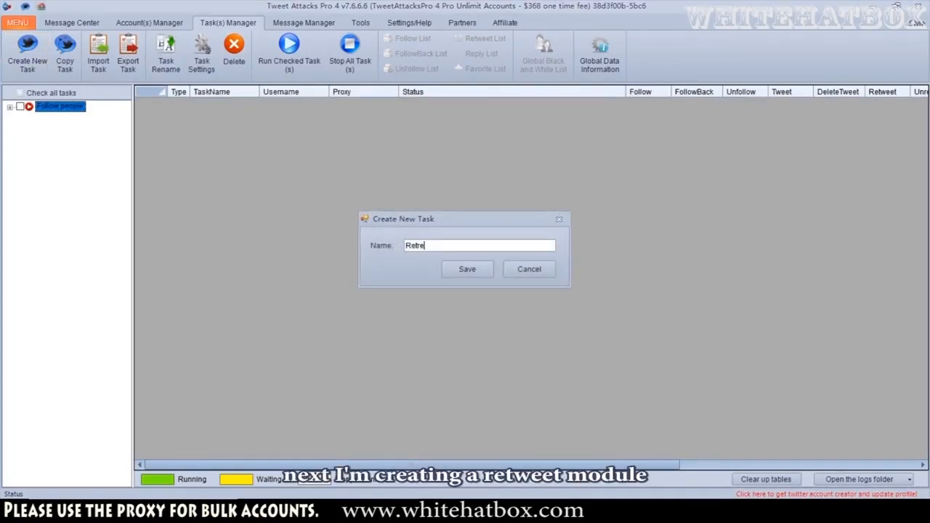
pyautogui.press('BackSpace')
pyautogui.press('BackSpace')
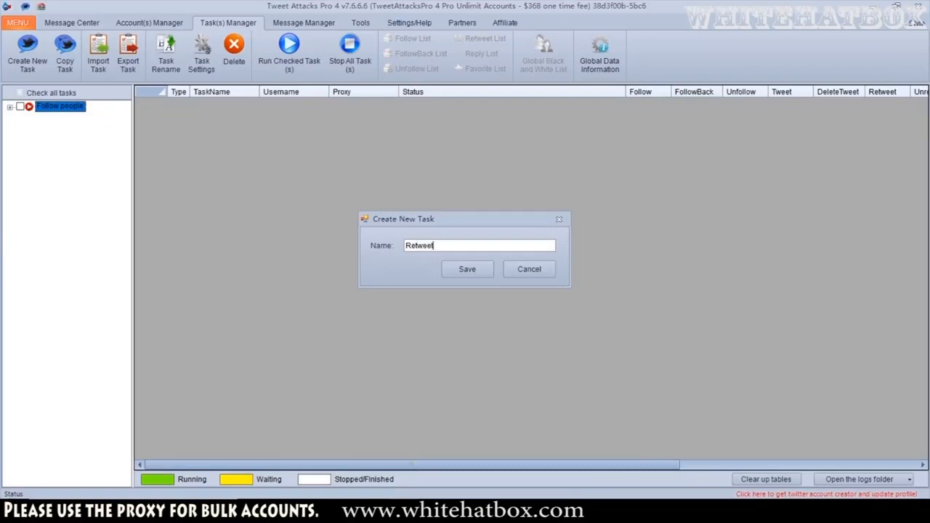
pyautogui.click(458, 270)
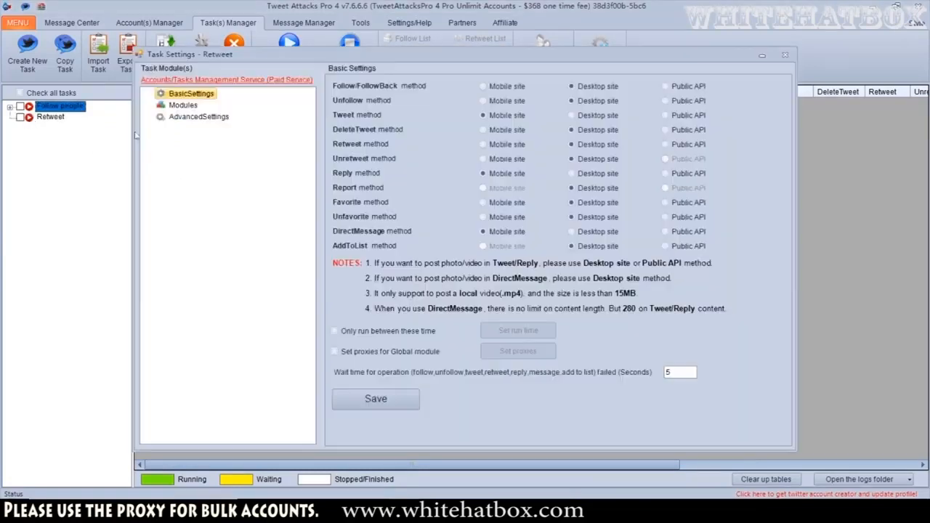
# Open the Retweet task's settings and add a Search module to its modules
pyautogui.click(188, 107)
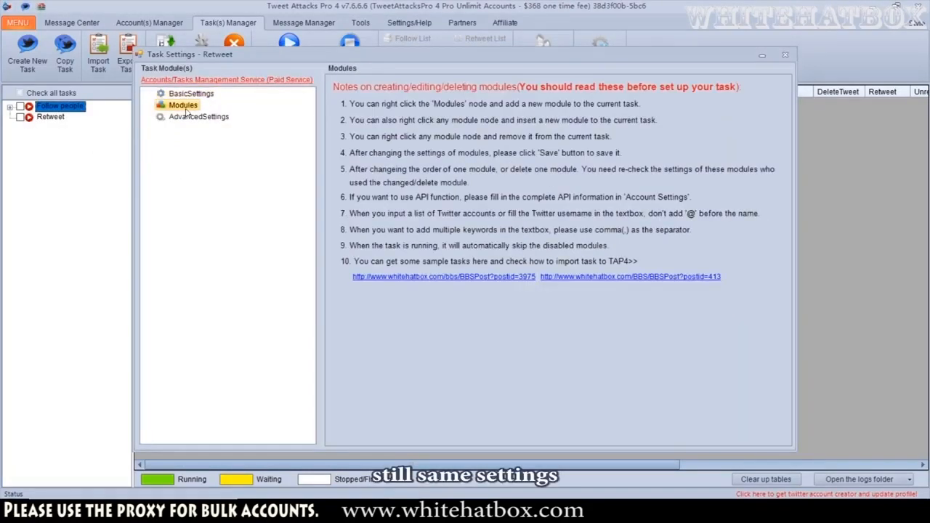
pyautogui.click(189, 118)
pyautogui.click(187, 107)
pyautogui.rightClick(190, 107)
pyautogui.moveTo(233, 114)
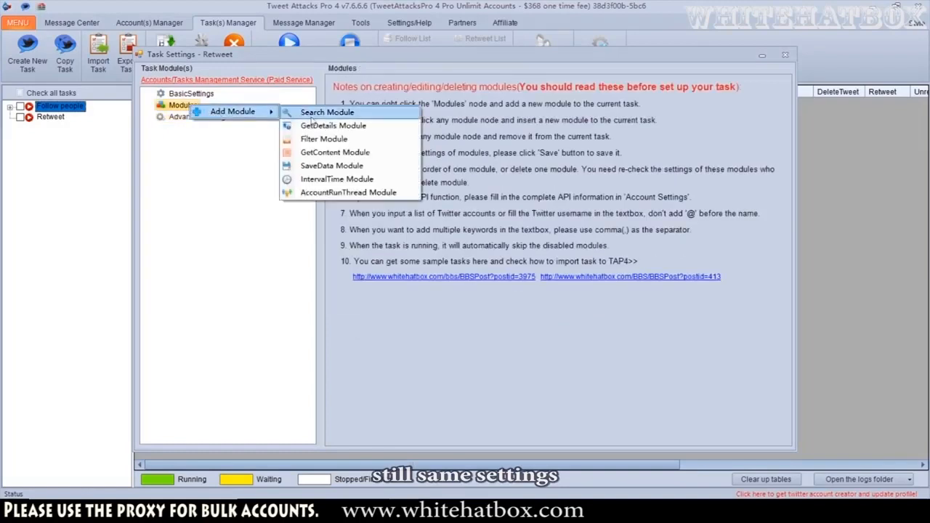
pyautogui.click(319, 113)
# Set the Search module's keywords to "justinbieber, Justin bieber"
pyautogui.click(194, 116)
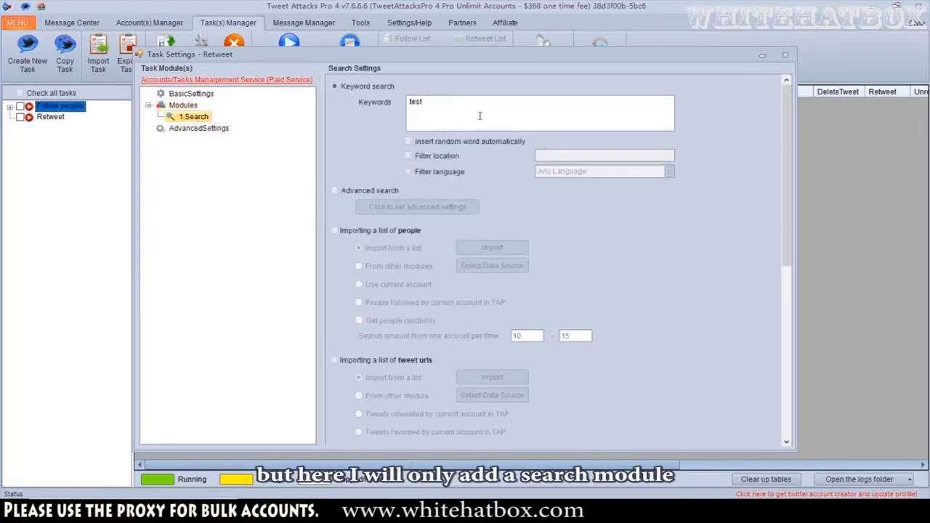
pyautogui.write('justin')
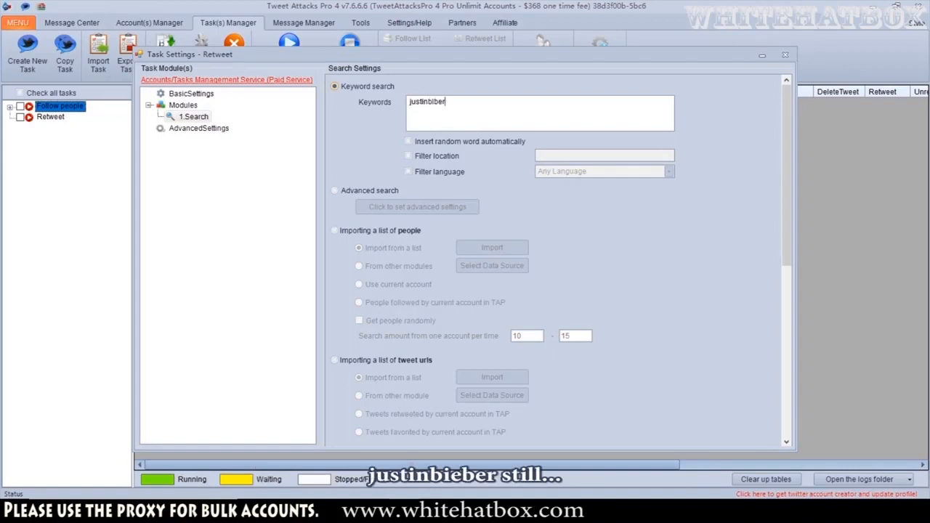
pyautogui.write('biber')
pyautogui.press('BackSpace')
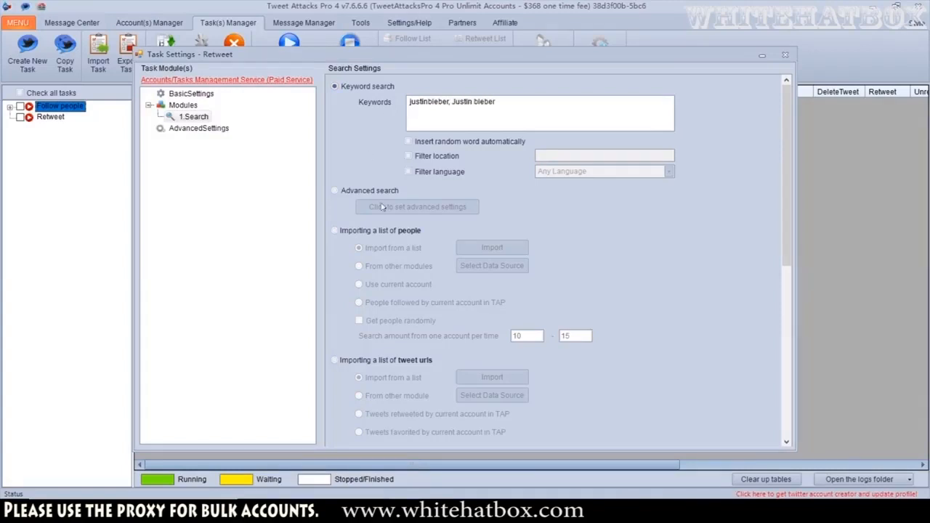
pyautogui.scroll(-3, 383, 207)
pyautogui.scroll(3, 434, 169)
pyautogui.scroll(-3, 385, 186)
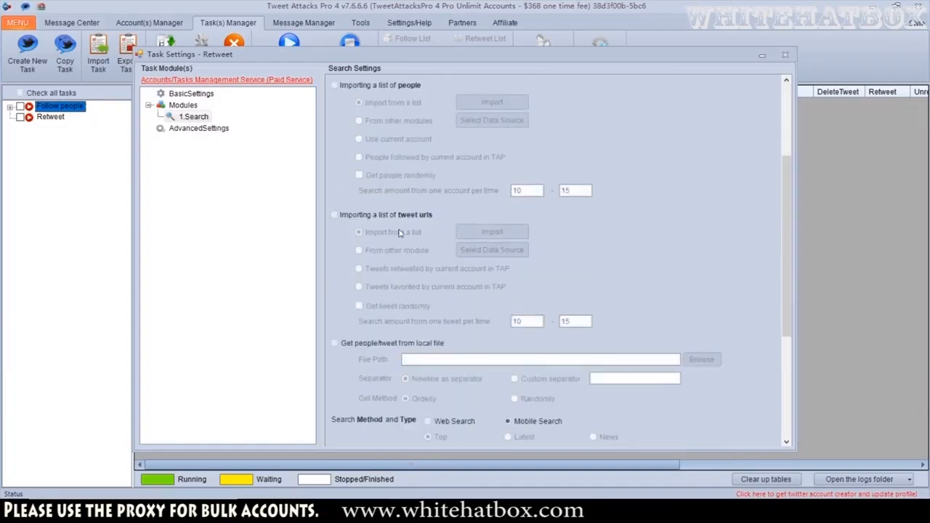
# Set the Search module's result type to Tweets (only tweet link) and save the module
pyautogui.scroll(-5, 409, 225)
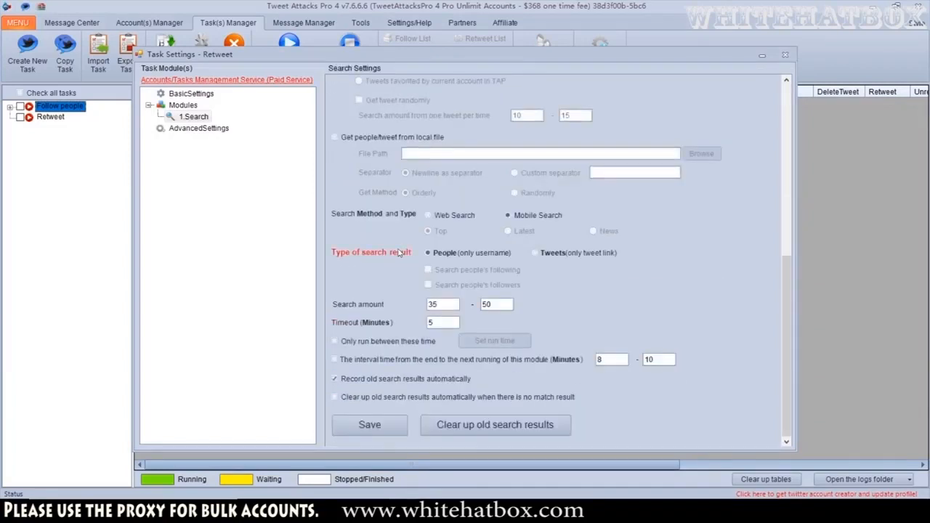
pyautogui.click(553, 254)
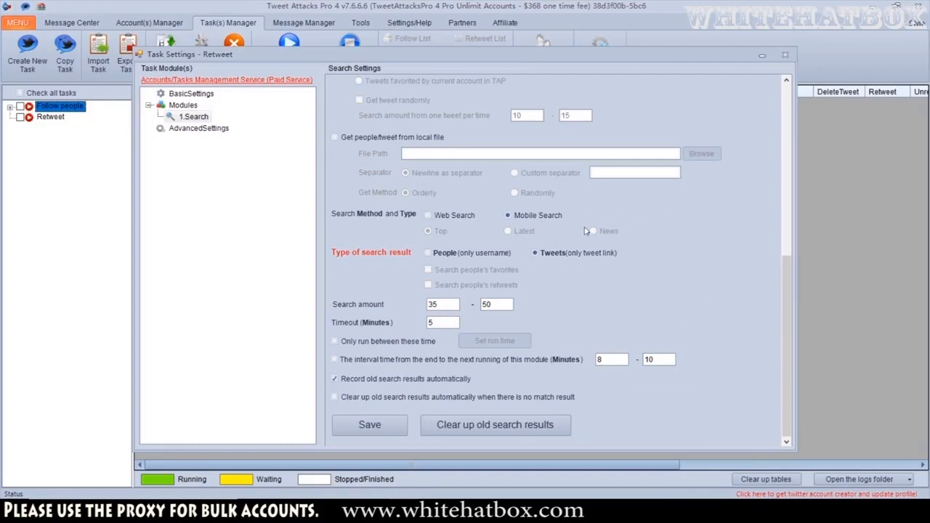
pyautogui.click(371, 424)
pyautogui.click(469, 296)
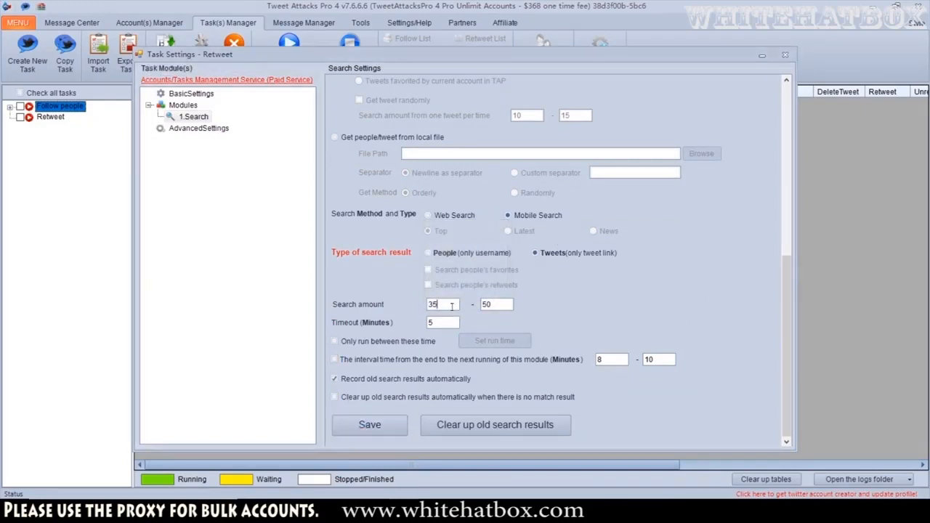
pyautogui.moveTo(453, 308); pyautogui.dragTo(404, 308)
# Add an AccountRunThread module to the Retweet task's modules
pyautogui.scroll(2, 242, 153)
pyautogui.click(183, 130)
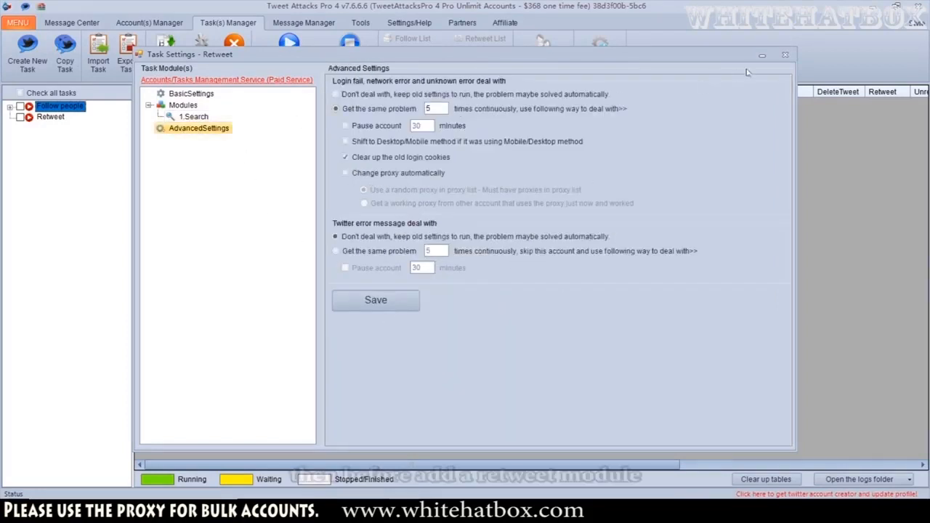
pyautogui.rightClick(195, 109)
pyautogui.moveTo(211, 114)
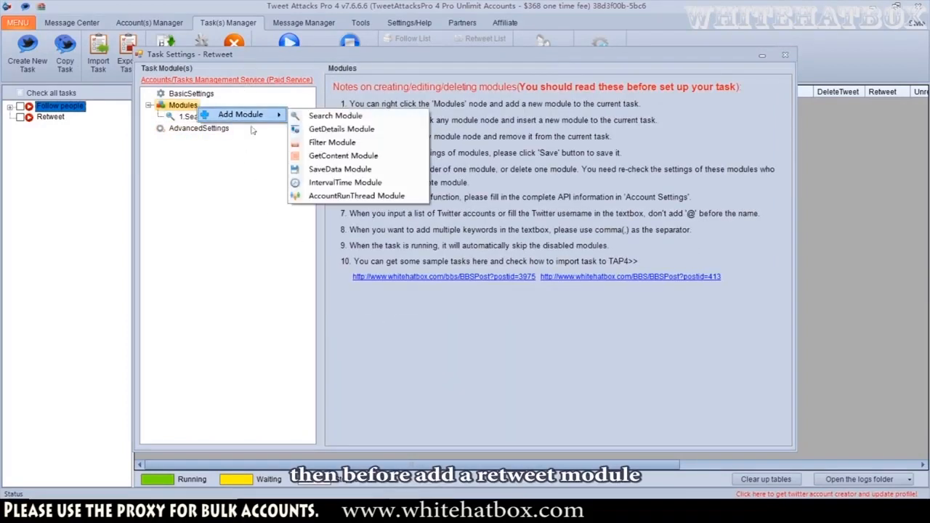
pyautogui.click(334, 194)
# Add a Retweet module under the AccountRunThread module
pyautogui.click(213, 128)
pyautogui.rightClick(214, 131)
pyautogui.moveTo(257, 138)
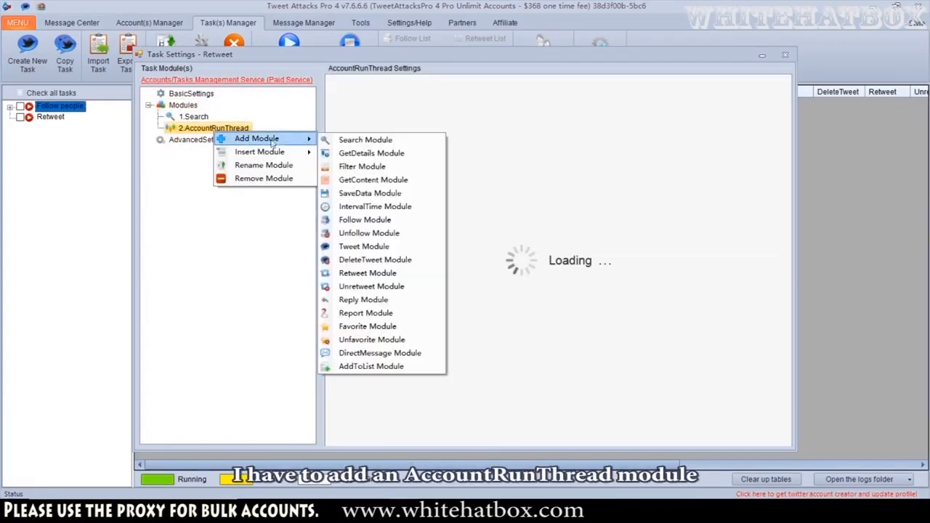
pyautogui.click(368, 273)
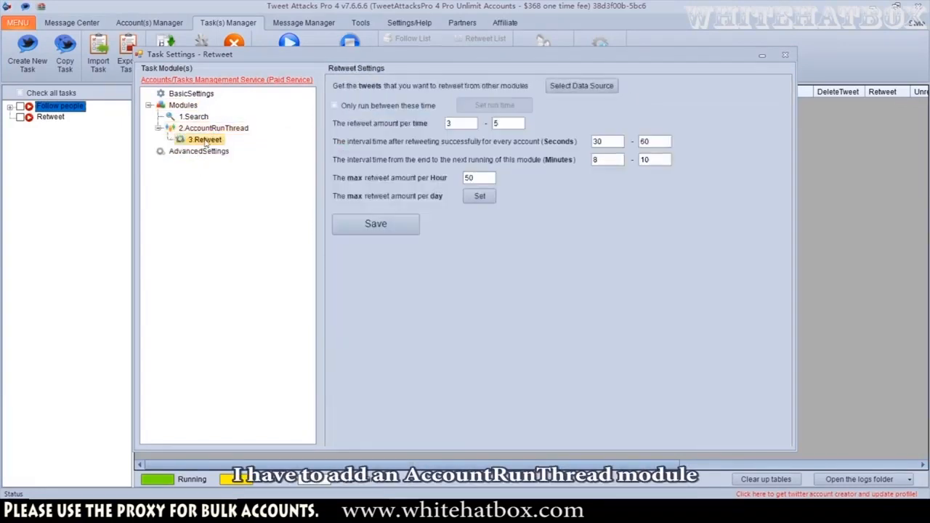
# Set the Retweet module's data source to the 1.Search module and save the data source
pyautogui.click(581, 86)
pyautogui.click(458, 188)
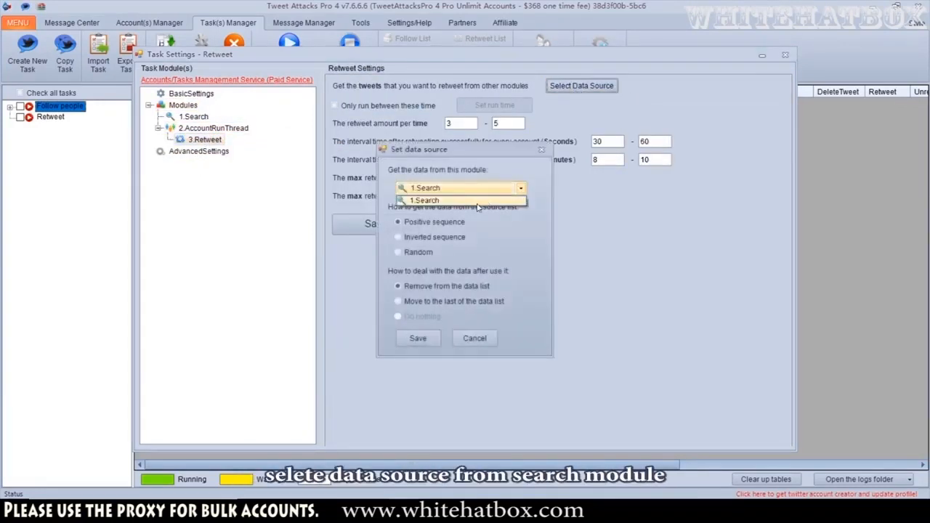
pyautogui.click(436, 197)
pyautogui.click(418, 338)
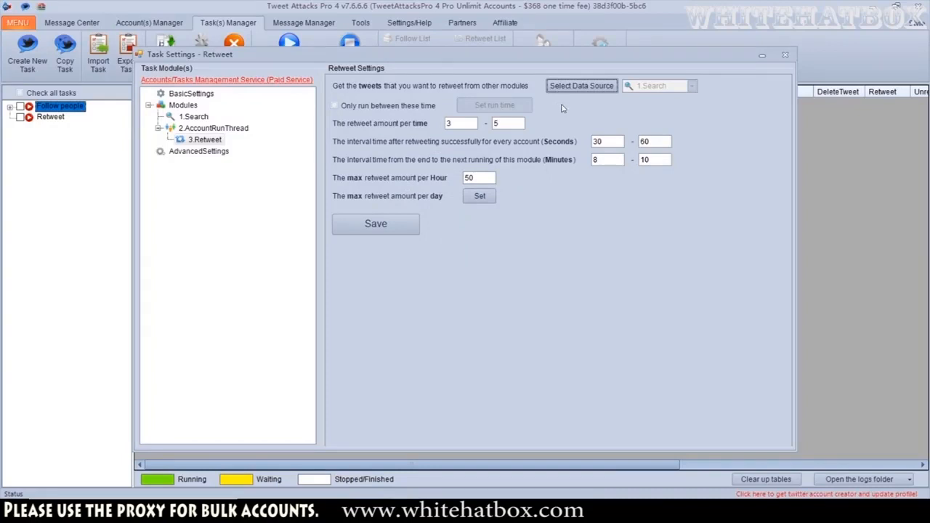
# Save the Retweet module's settings and close the task settings window
pyautogui.doubleClick(462, 124)
pyautogui.click(511, 125)
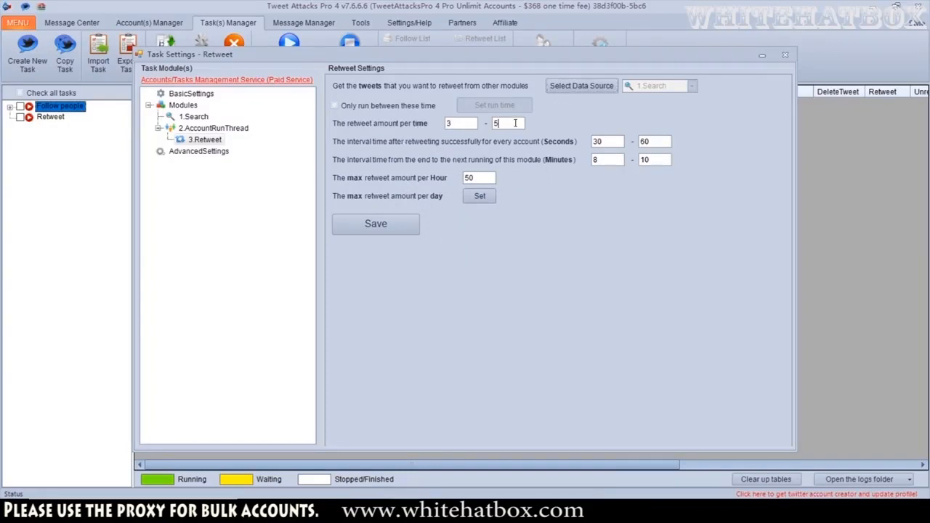
pyautogui.click(404, 227)
pyautogui.press('Return')
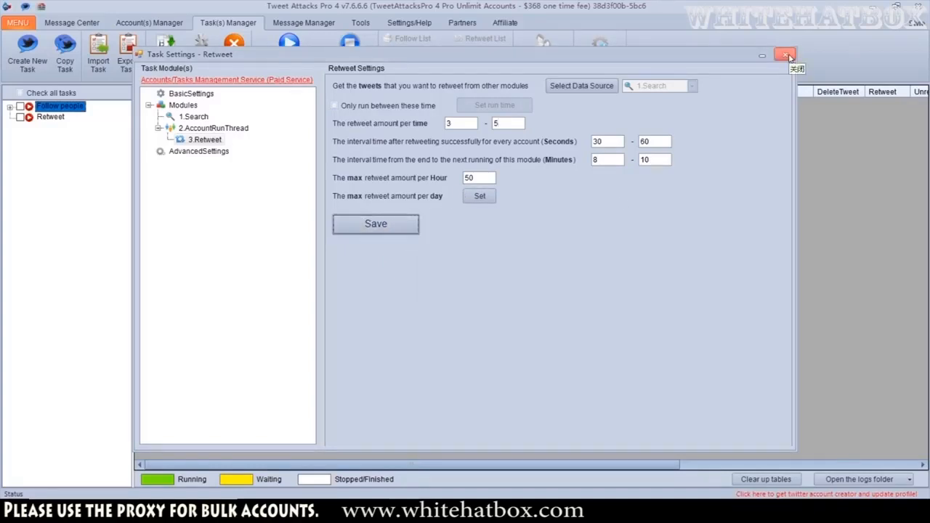
pyautogui.click(788, 55)
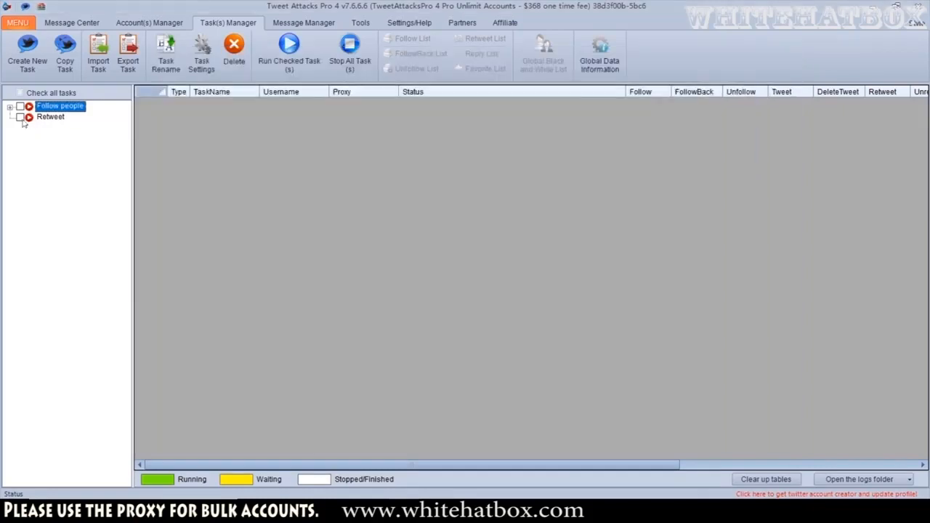
# Try to run the checked Retweet task until stopped manually
pyautogui.click(294, 48)
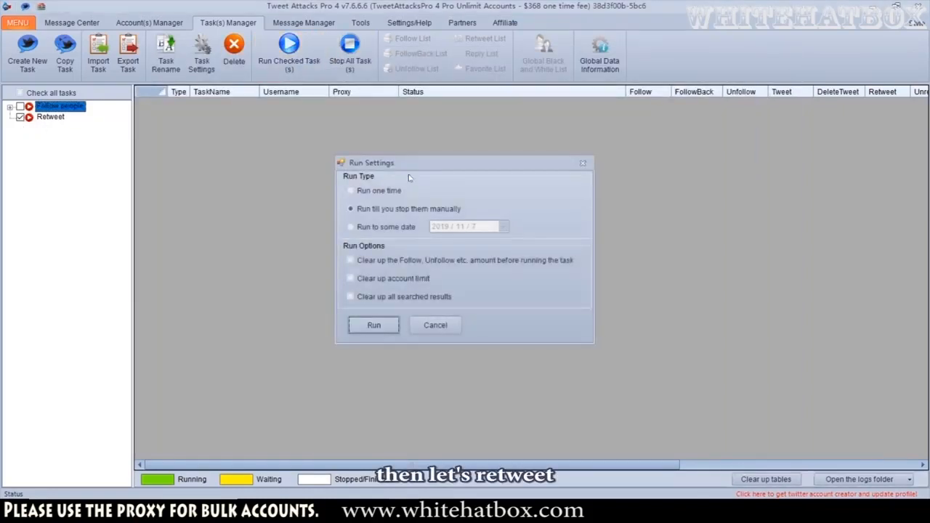
pyautogui.click(374, 326)
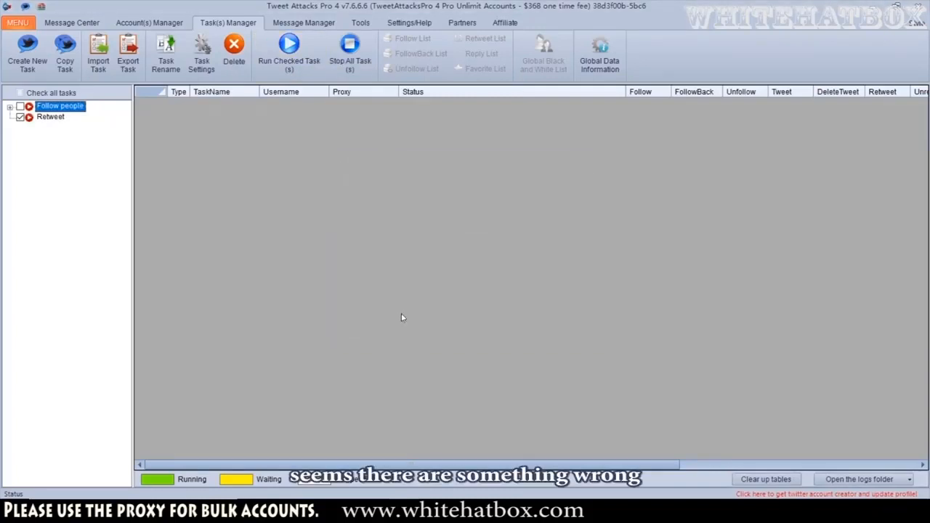
# Open the Retweet task settings, tick the account in the AccountRunThread module, save, and close the window
pyautogui.rightClick(48, 117)
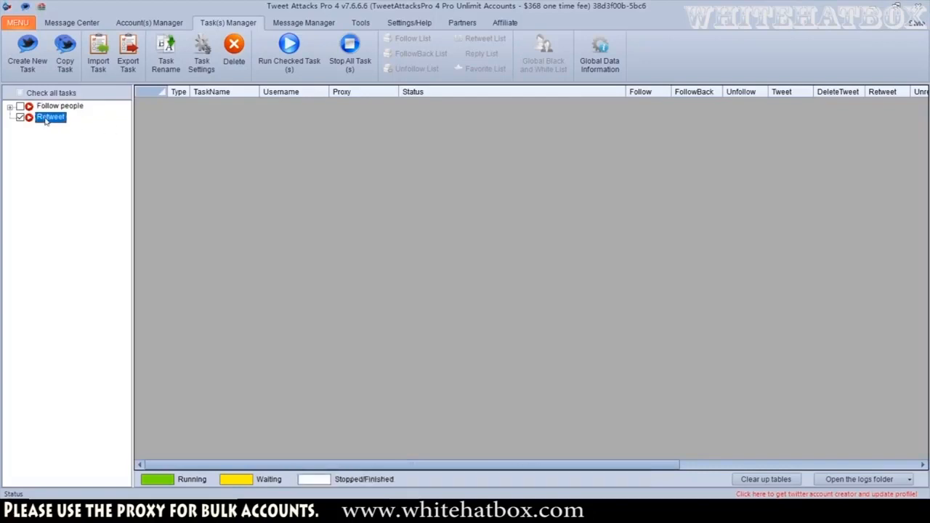
pyautogui.click(80, 150)
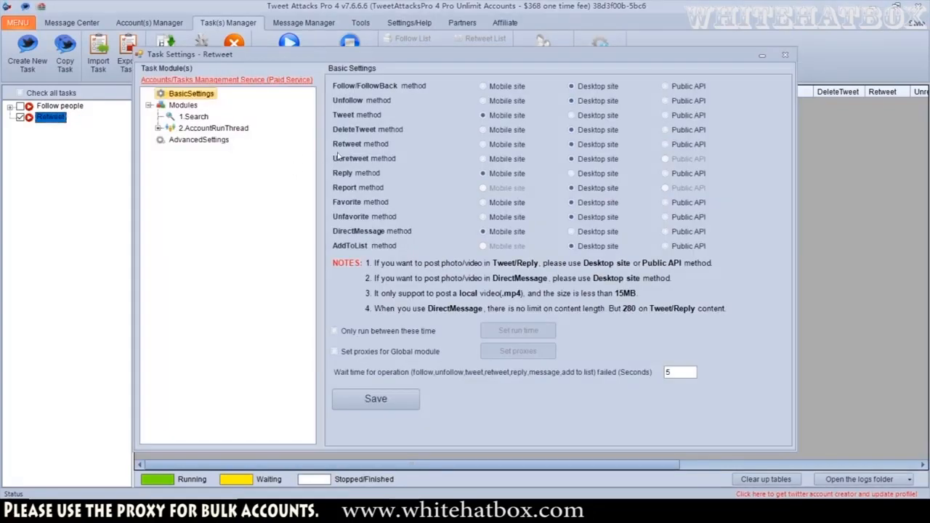
pyautogui.click(183, 128)
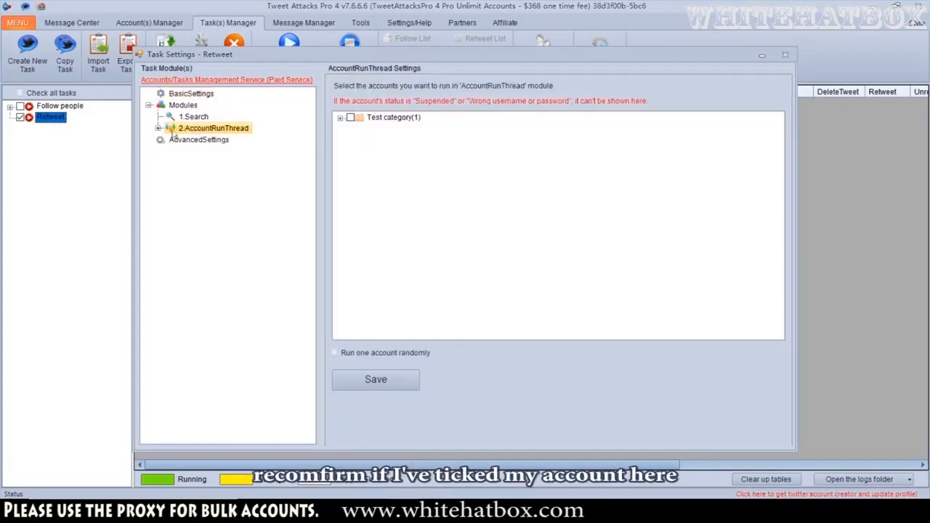
pyautogui.click(159, 129)
pyautogui.click(340, 117)
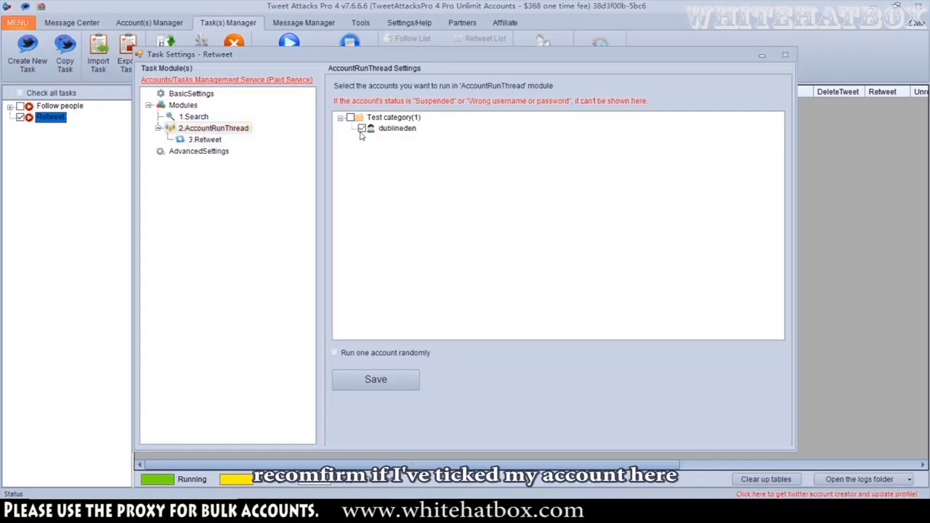
pyautogui.click(362, 129)
pyautogui.click(362, 129)
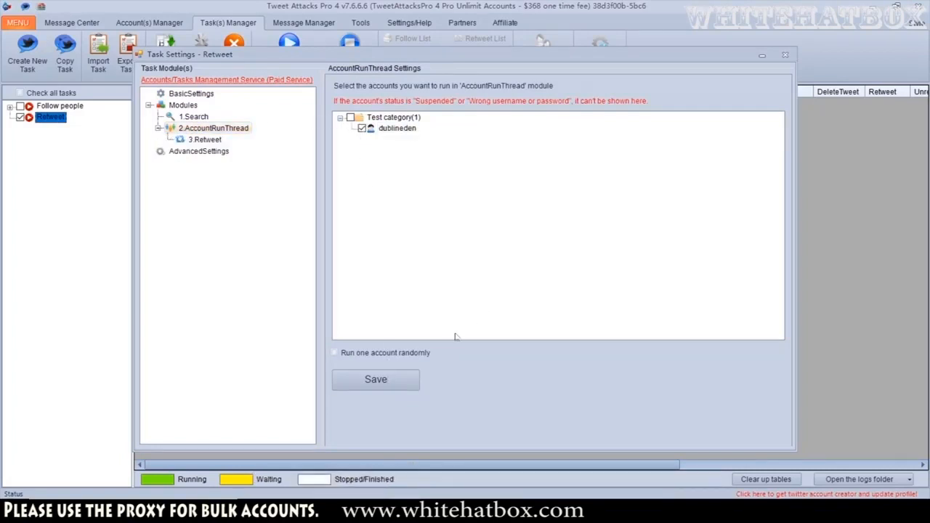
pyautogui.click(376, 380)
pyautogui.click(473, 290)
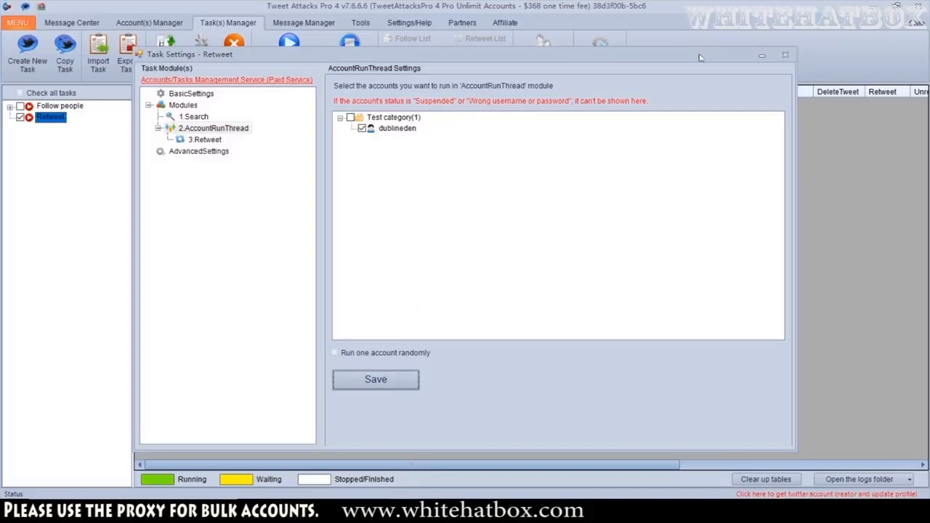
pyautogui.click(785, 55)
# Try to run the checked Retweet task again
pyautogui.click(289, 52)
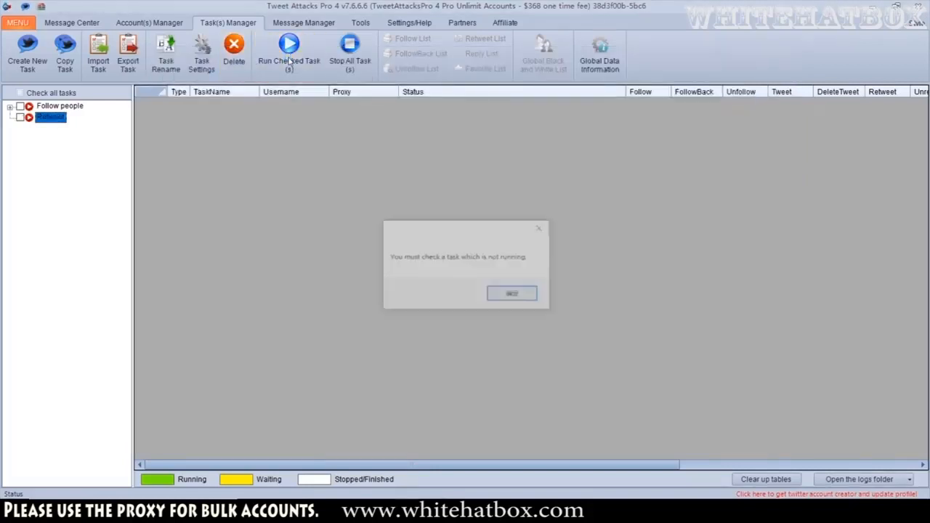
pyautogui.click(503, 293)
pyautogui.click(289, 52)
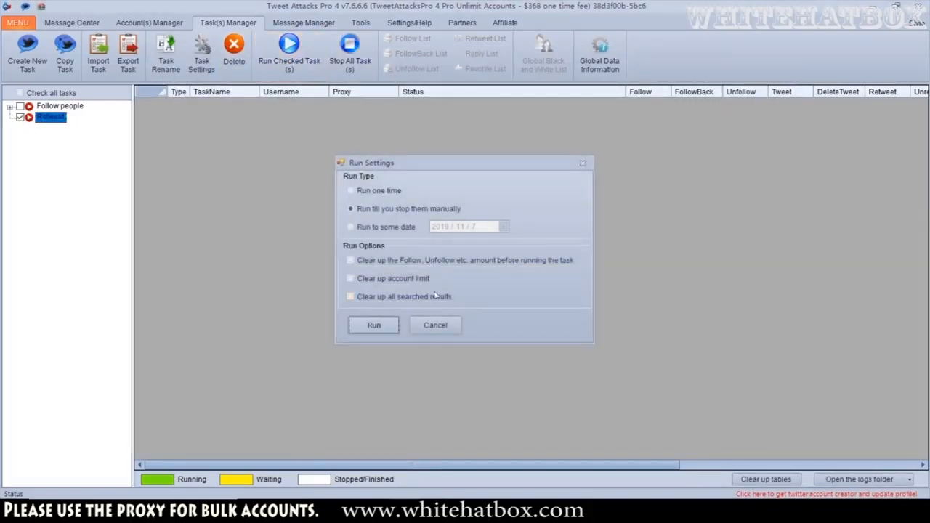
pyautogui.click(374, 324)
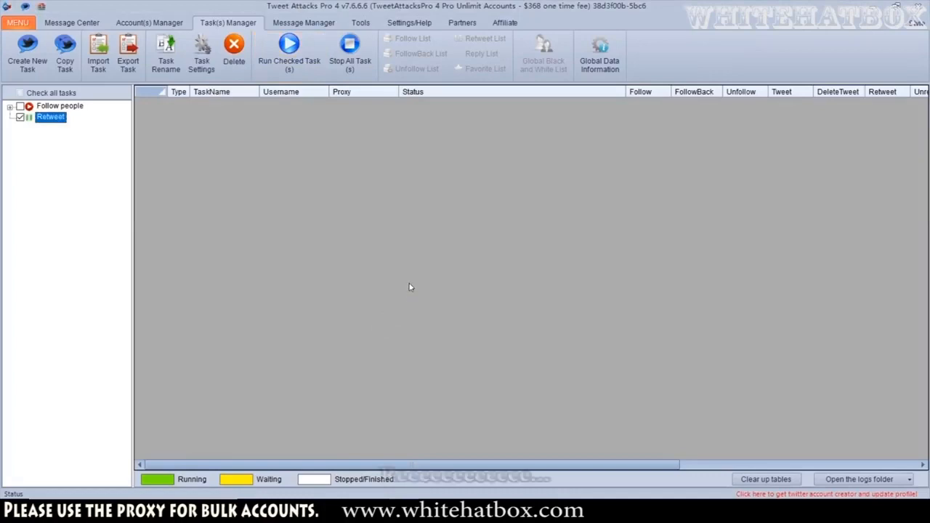
# Reopen the Retweet task settings, tick the Test category account group in AccountRunThread, and save
pyautogui.rightClick(59, 118)
pyautogui.click(91, 147)
pyautogui.click(193, 116)
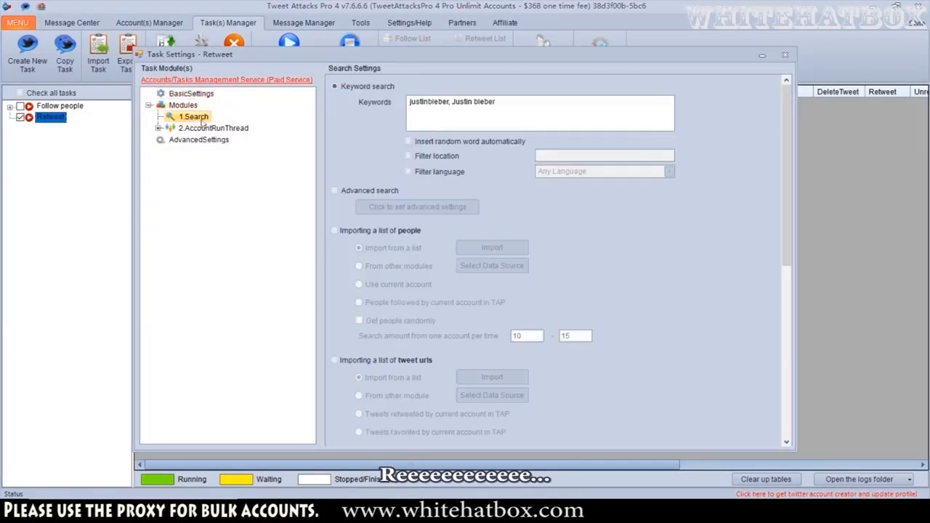
pyautogui.scroll(-10, 705, 311)
pyautogui.scroll(10, 676, 310)
pyautogui.click(213, 128)
pyautogui.click(351, 118)
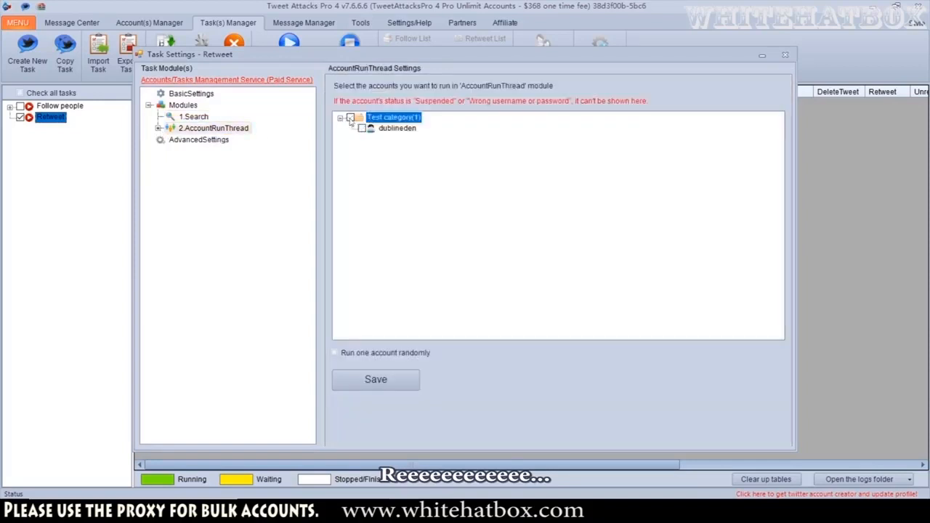
pyautogui.click(352, 119)
pyautogui.click(376, 380)
pyautogui.click(473, 295)
# Review the Retweet module's settings and close the task settings window
pyautogui.click(159, 129)
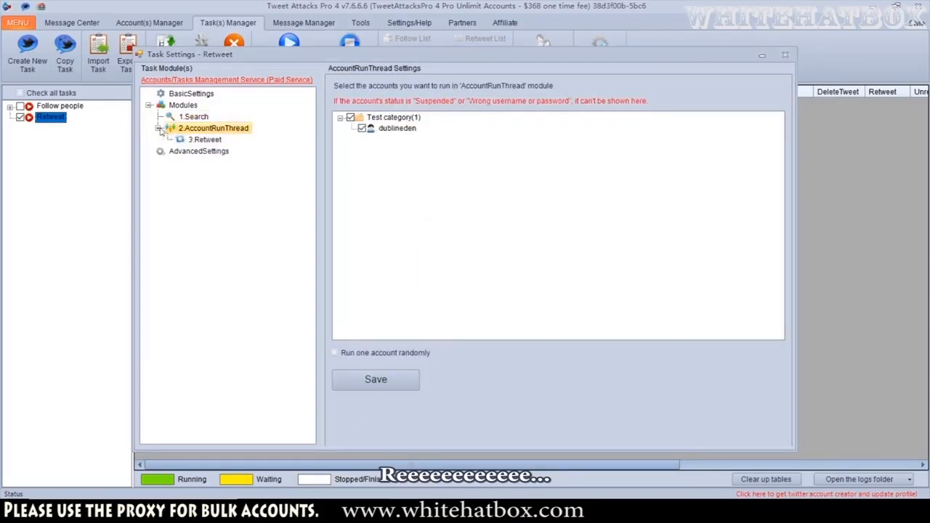
pyautogui.click(205, 140)
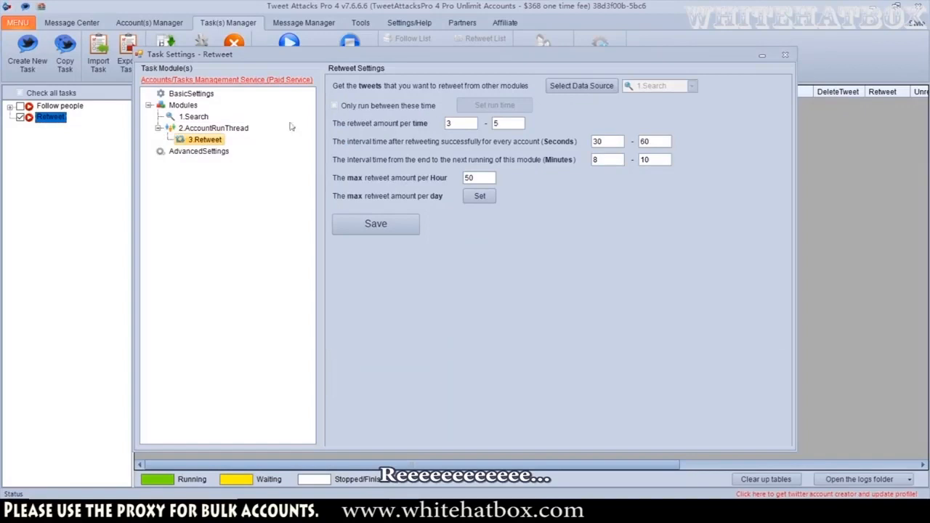
pyautogui.press('Up')
pyautogui.press('Up')
pyautogui.click(786, 55)
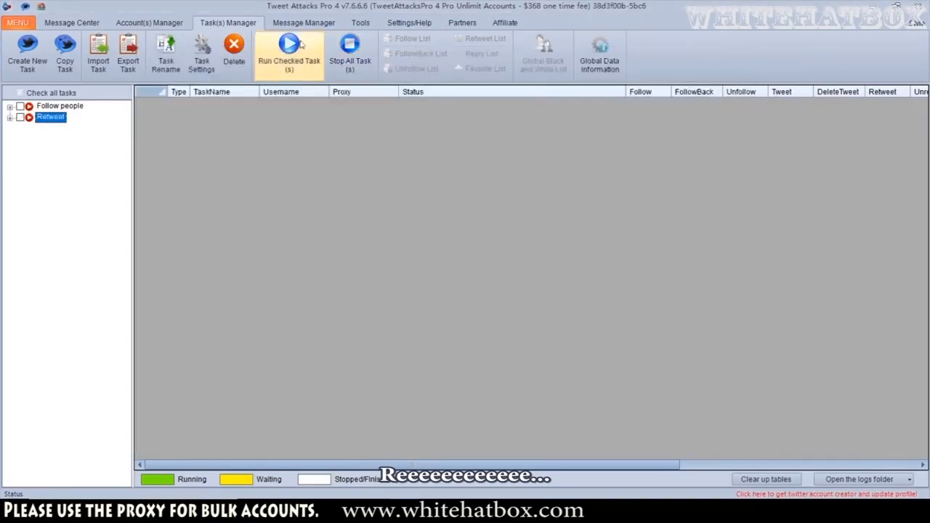
# Check the Retweet task and run it until stopped manually
pyautogui.click(303, 48)
pyautogui.click(514, 294)
pyautogui.click(21, 118)
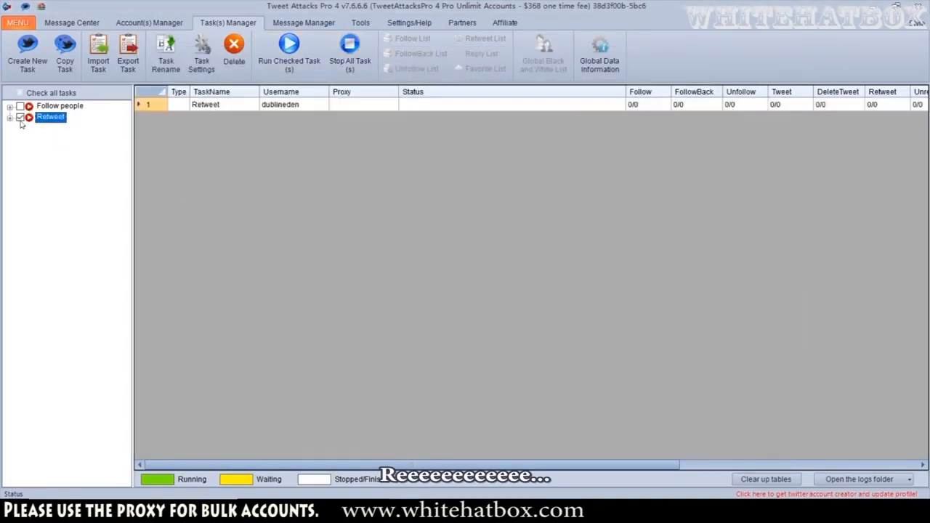
pyautogui.click(309, 66)
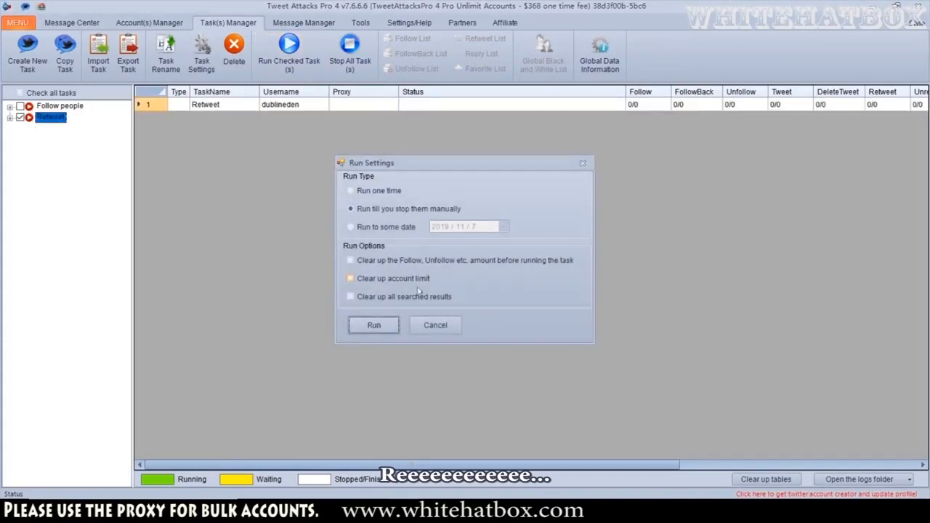
pyautogui.click(376, 327)
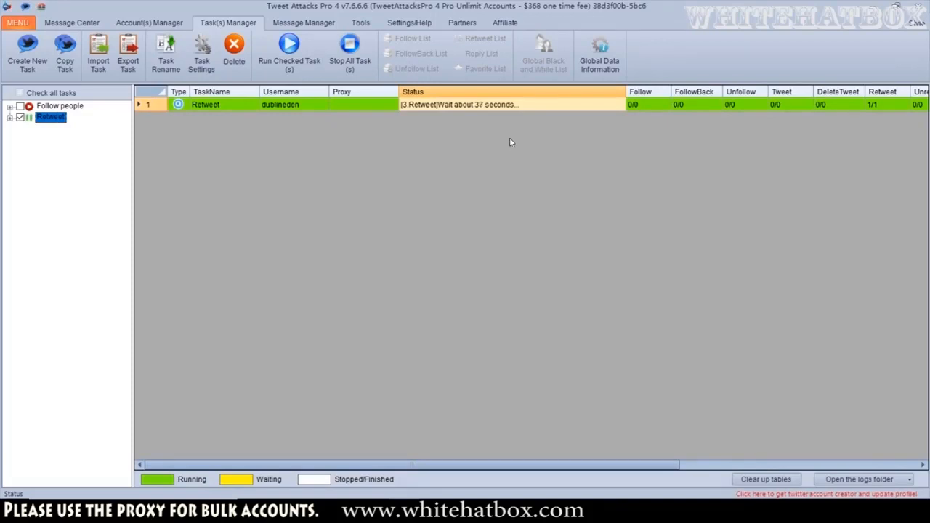
# Scroll the task table to inspect the running task's Retweet count
pyautogui.moveTo(562, 466); pyautogui.dragTo(719, 470)
pyautogui.click(658, 104)
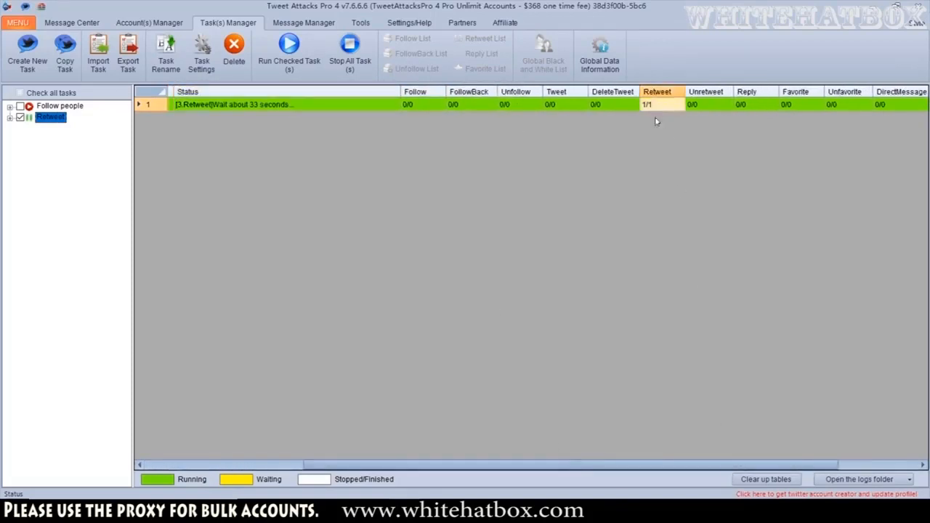
# Reload the Twitter account's following page in the browser and open its profile
pyautogui.click(283, 103)
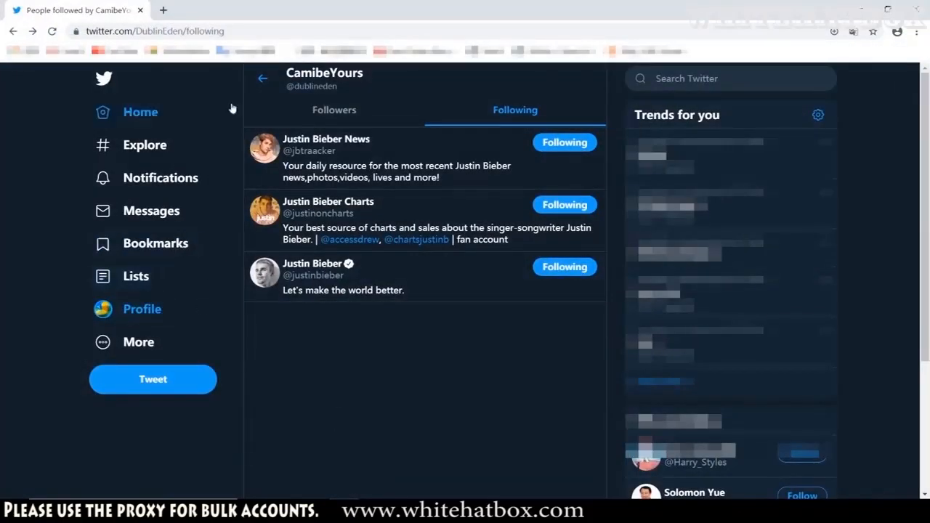
pyautogui.click(157, 30)
pyautogui.press('Return')
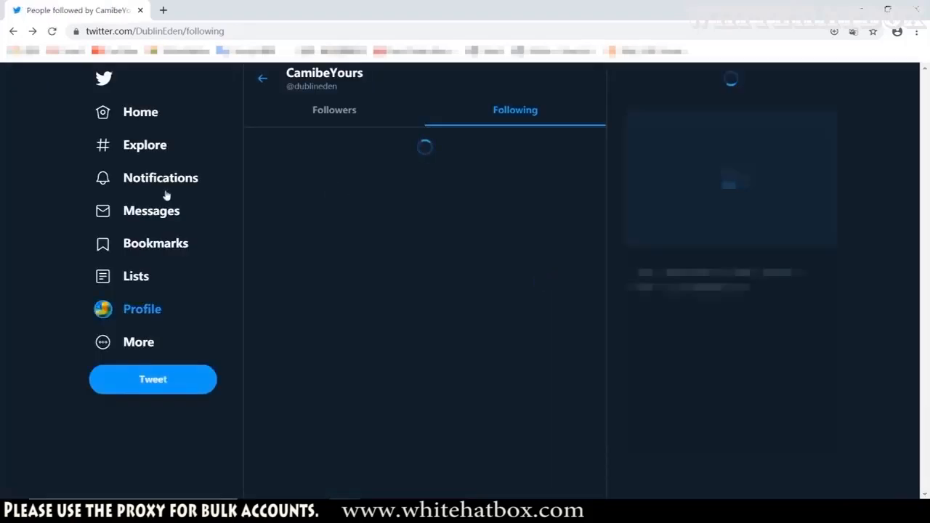
pyautogui.click(142, 308)
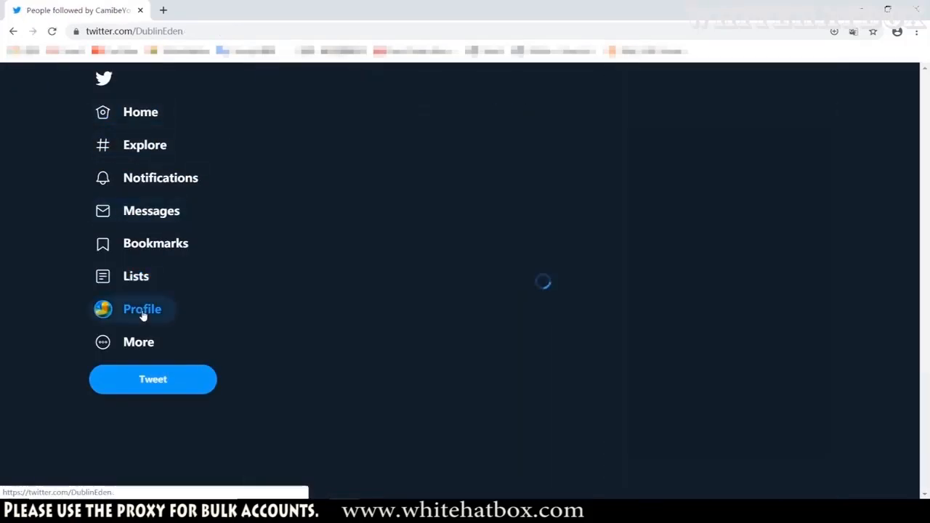
pyautogui.scroll(-3, 320, 262)
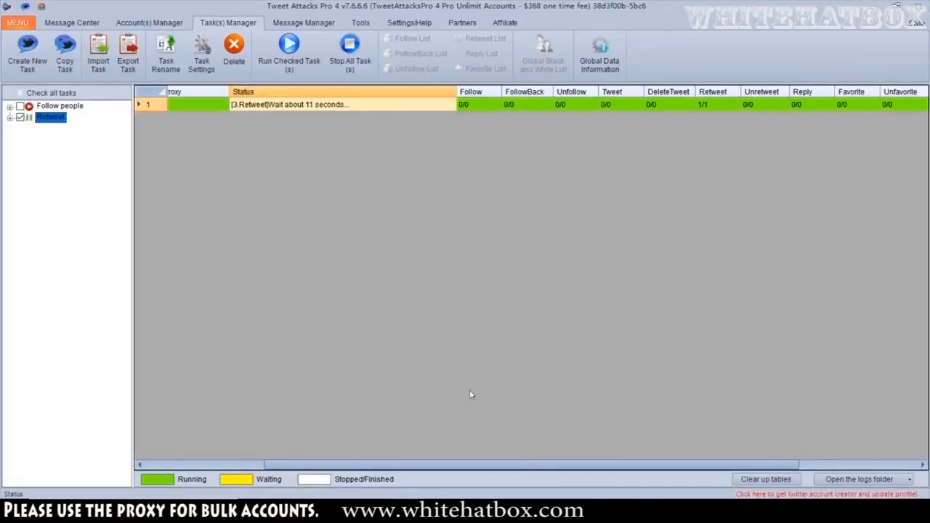
# Compare the task's Retweet count with the retweeted tweets listed on the reloaded Twitter profile
pyautogui.moveTo(430, 462); pyautogui.dragTo(413, 463)
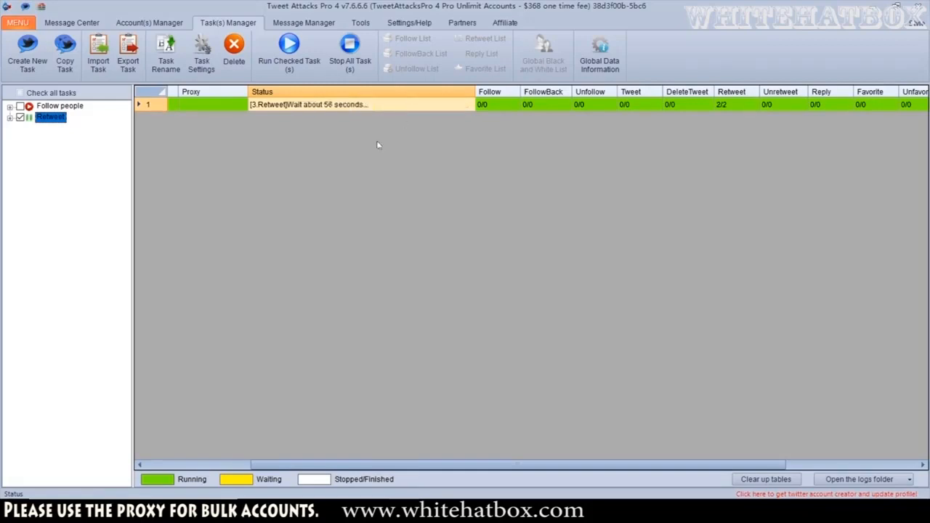
pyautogui.click(749, 103)
pyautogui.click(357, 507)
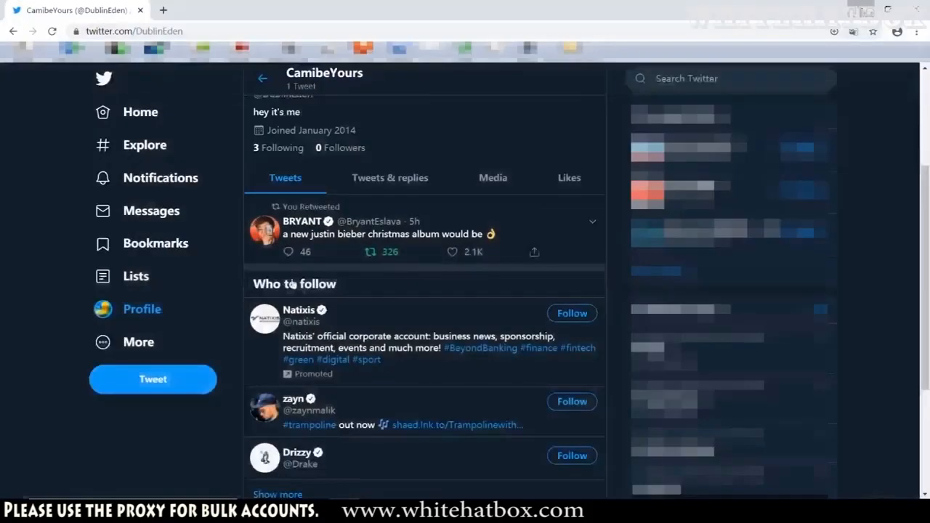
pyautogui.click(138, 309)
pyautogui.scroll(-2, 322, 299)
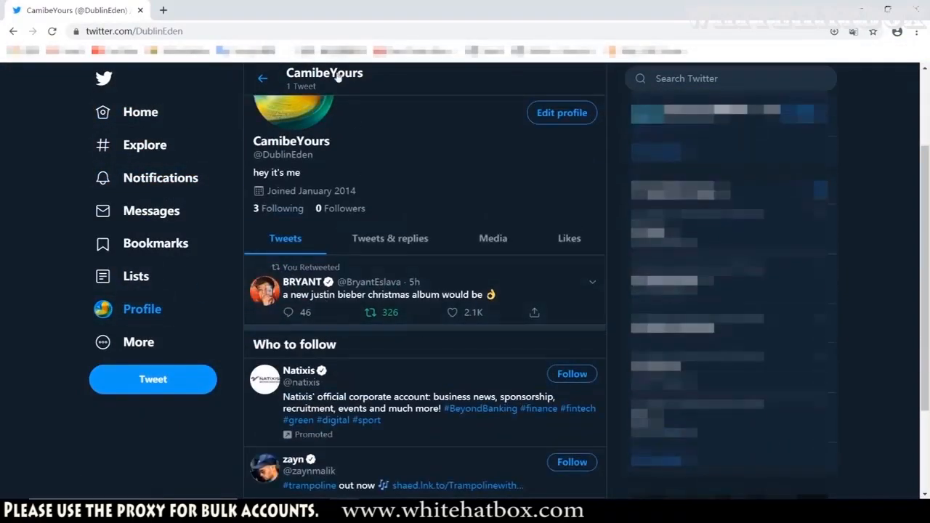
pyautogui.hotkey('ctrl', 'l')
pyautogui.press('Return')
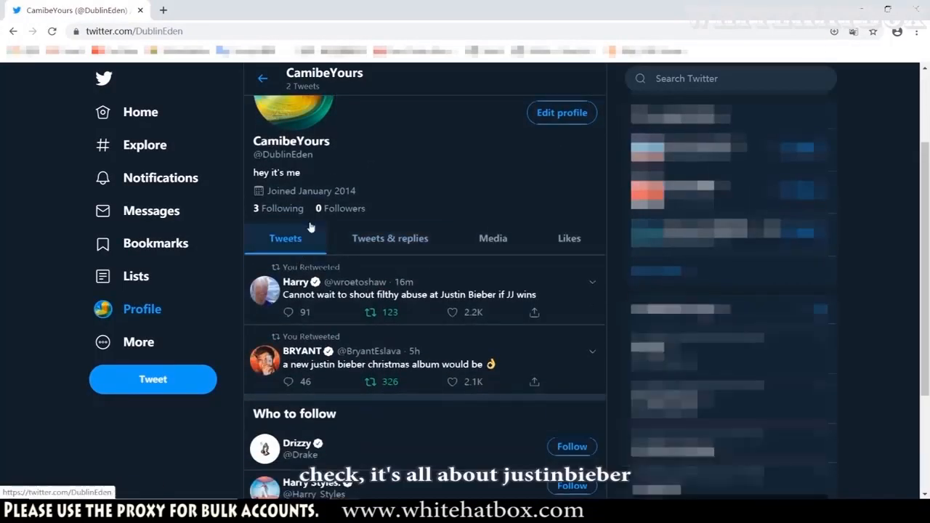
pyautogui.scroll(-1, 298, 252)
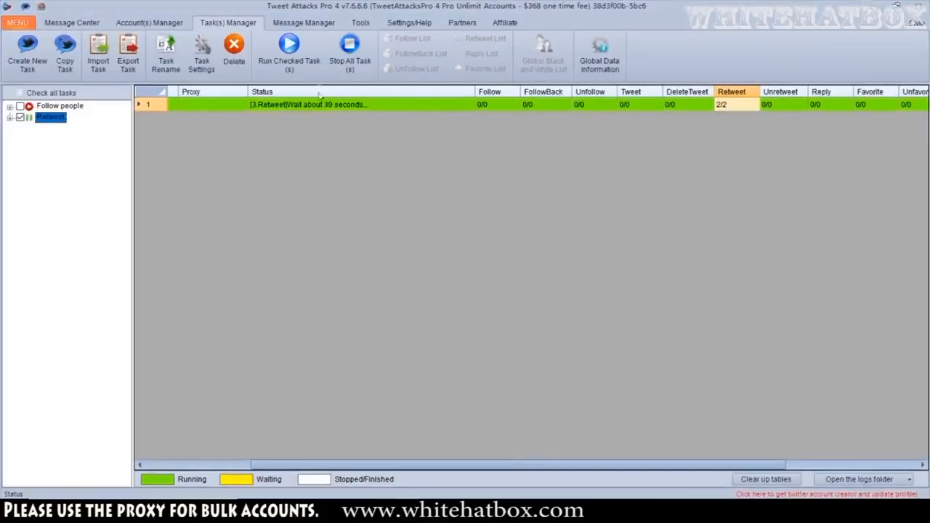
# Stop all running tasks and uncheck the Retweet task
pyautogui.click(350, 51)
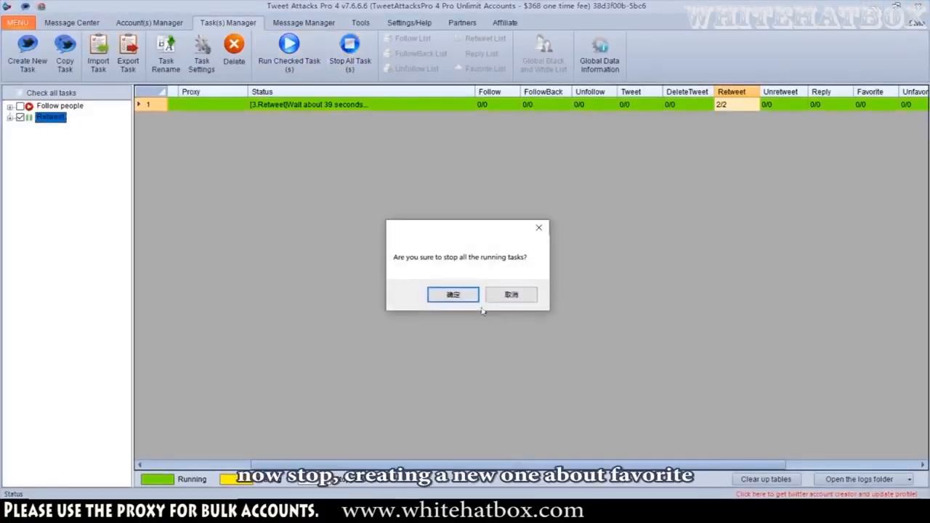
pyautogui.click(465, 297)
pyautogui.click(19, 117)
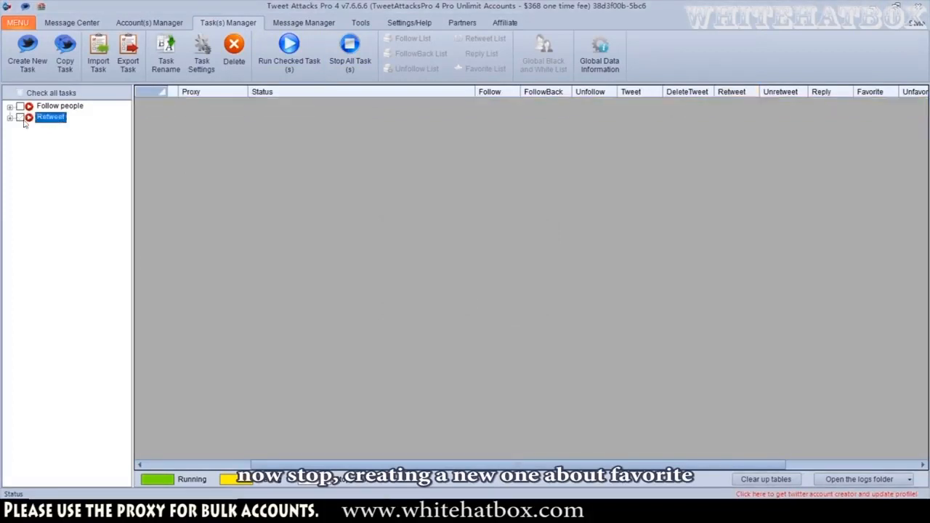
# Create a new task named Favorite
pyautogui.click(27, 55)
pyautogui.write('F')
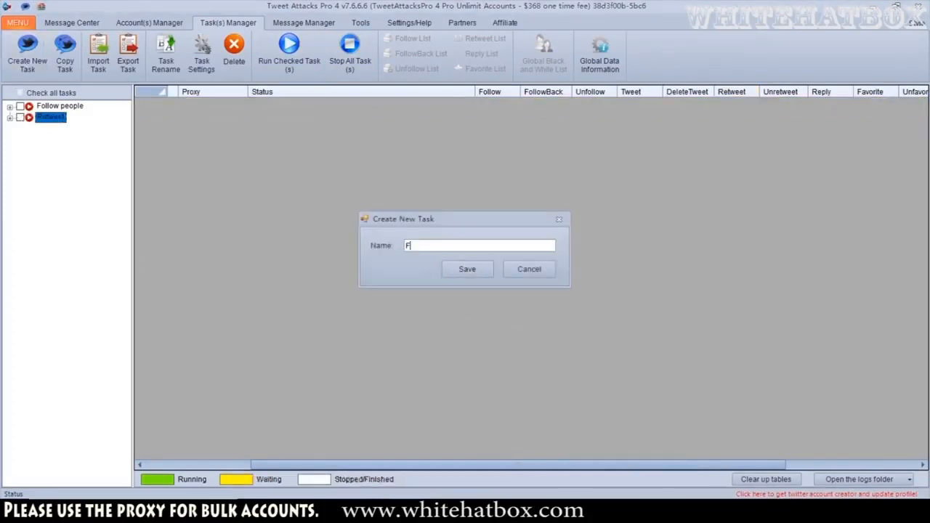
pyautogui.write('avo')
pyautogui.press('BackSpace')
pyautogui.write('e')
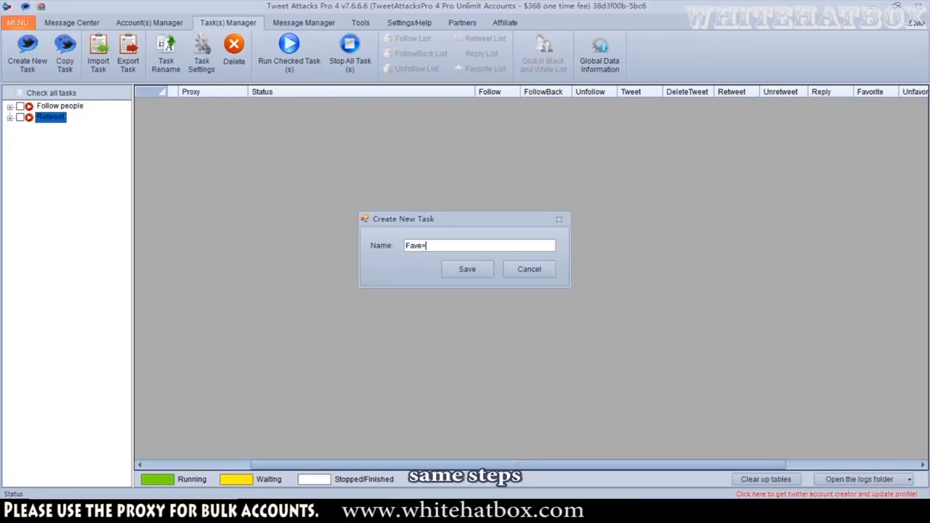
pyautogui.click(468, 269)
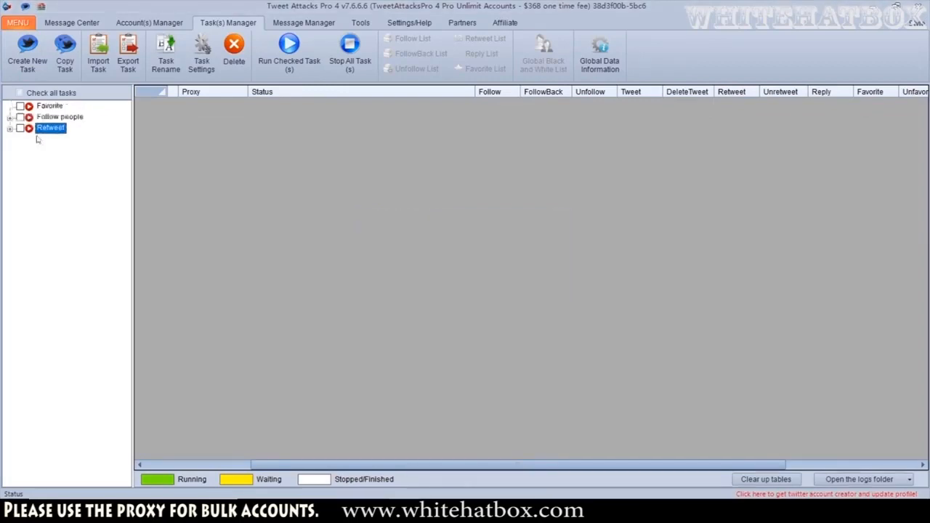
# Add a Search module to the Favorite task searching Justin Bieber keywords, with result type set to Tweets
pyautogui.click(183, 104)
pyautogui.rightClick(183, 106)
pyautogui.moveTo(213, 114)
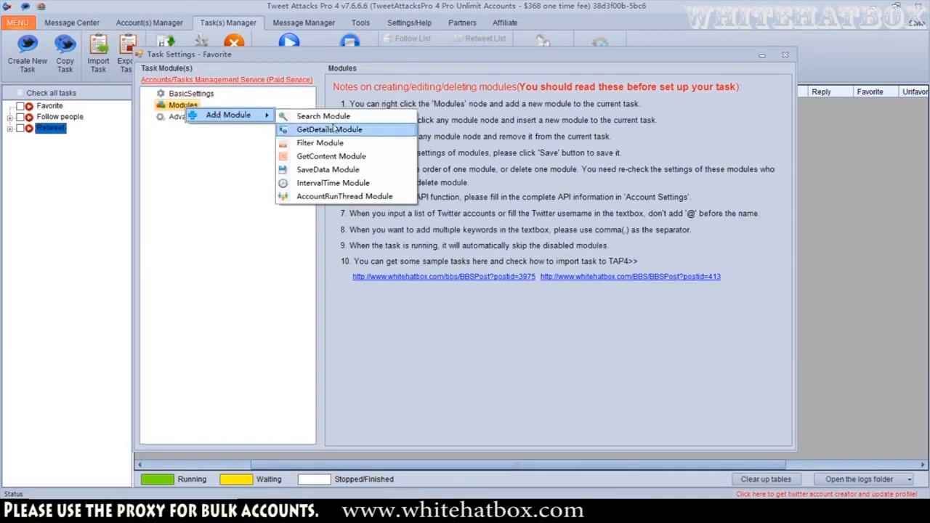
pyautogui.click(328, 114)
pyautogui.click(200, 119)
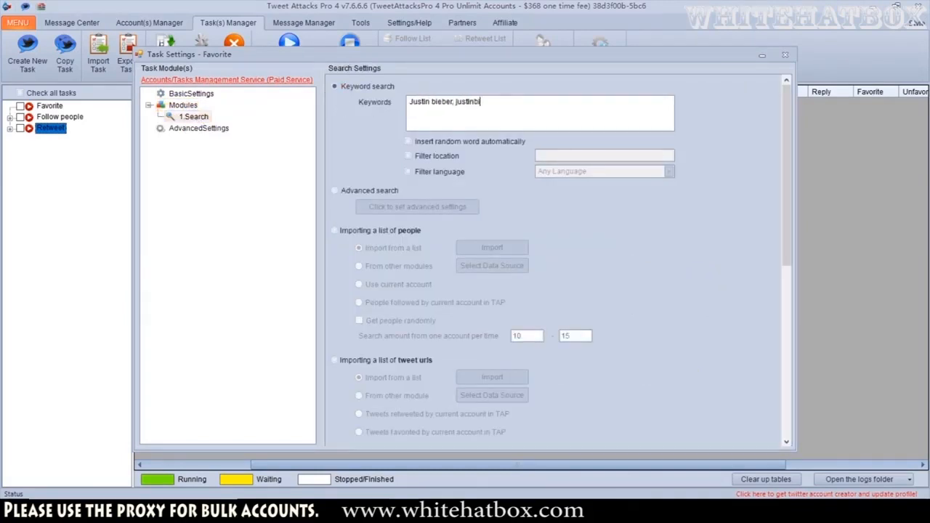
pyautogui.scroll(-5, 347, 105)
pyautogui.click(535, 253)
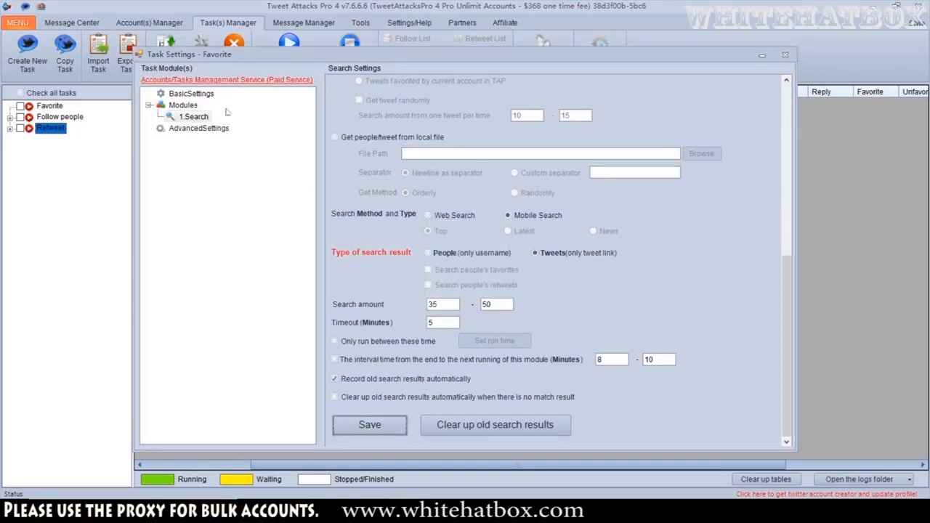
# Add an AccountRunThread module, tick the Test category account group, and save
pyautogui.rightClick(182, 103)
pyautogui.moveTo(224, 106)
pyautogui.click(341, 190)
pyautogui.rightClick(220, 129)
pyautogui.click(242, 128)
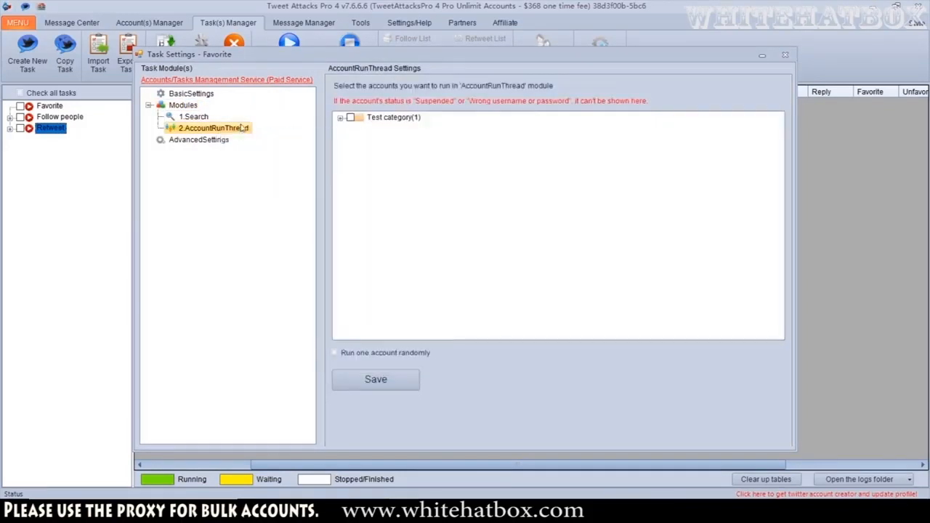
pyautogui.click(350, 118)
pyautogui.click(391, 379)
pyautogui.click(486, 293)
# Add a Favorite module under the AccountRunThread module
pyautogui.rightClick(232, 129)
pyautogui.moveTo(275, 136)
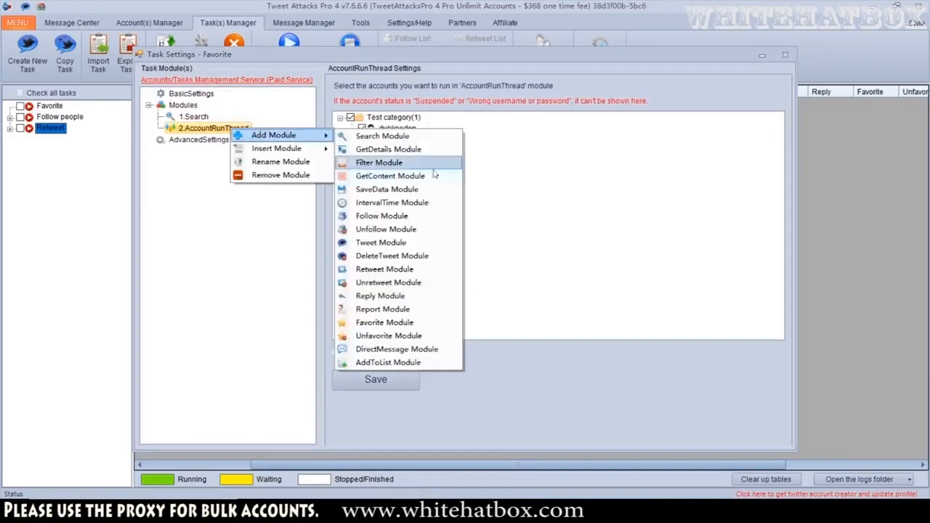
pyautogui.click(399, 323)
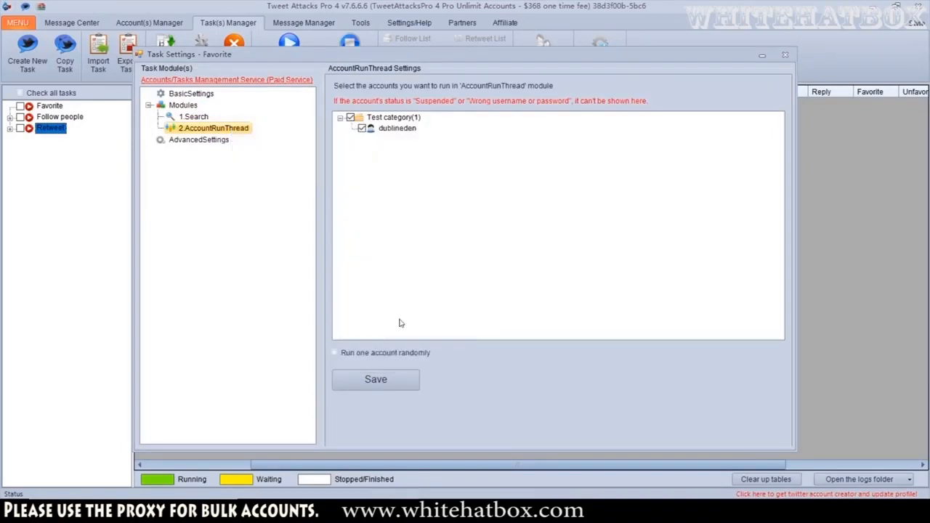
# Set the Favorite module's data source to 1.Search and save its settings
pyautogui.click(574, 89)
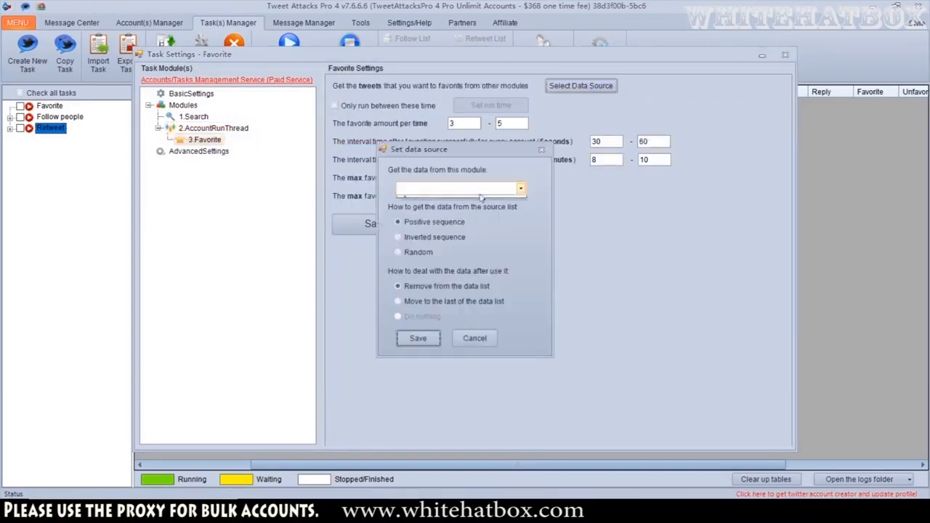
pyautogui.click(517, 187)
pyautogui.click(466, 197)
pyautogui.click(417, 338)
pyautogui.click(375, 224)
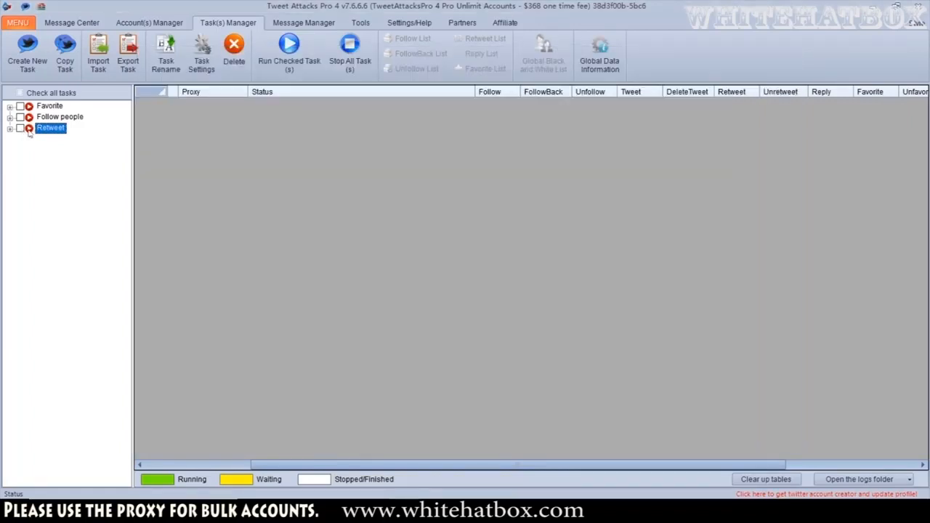
# Check the Favorite task and run it until stopped manually
pyautogui.click(20, 106)
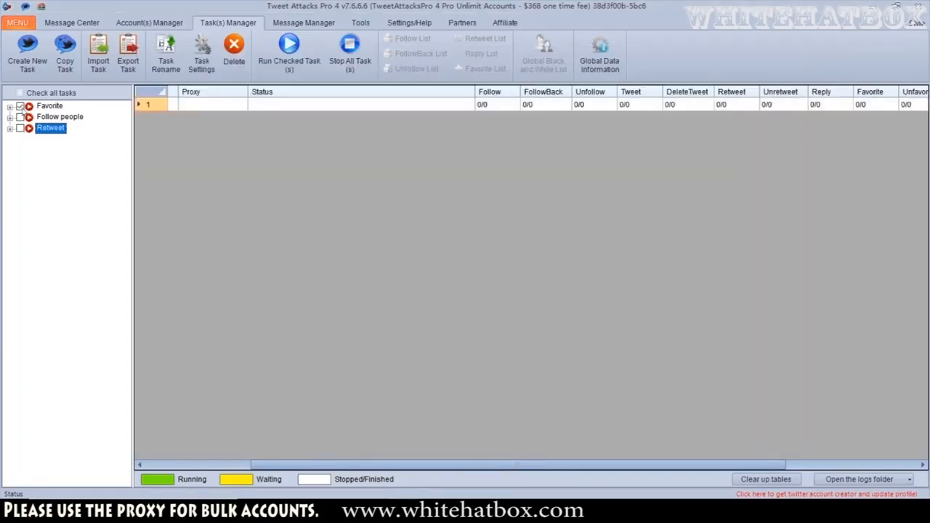
pyautogui.click(288, 62)
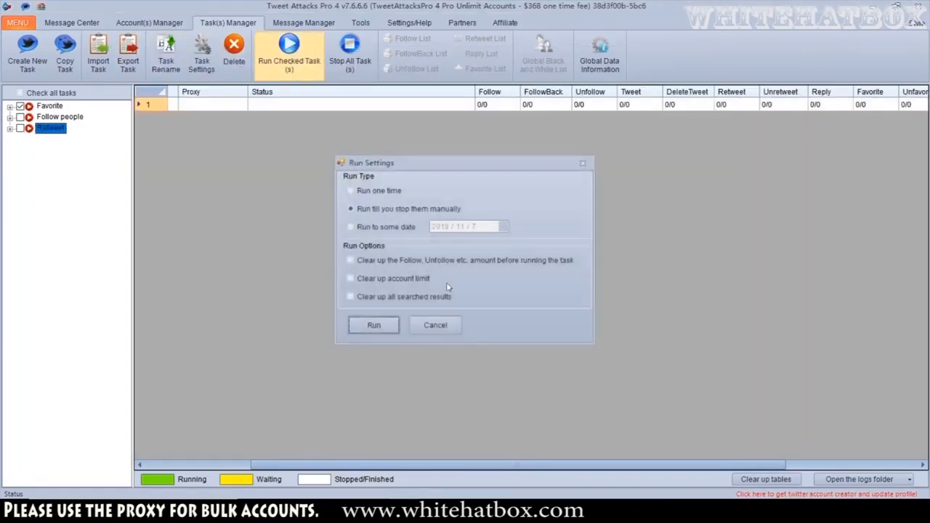
pyautogui.click(373, 325)
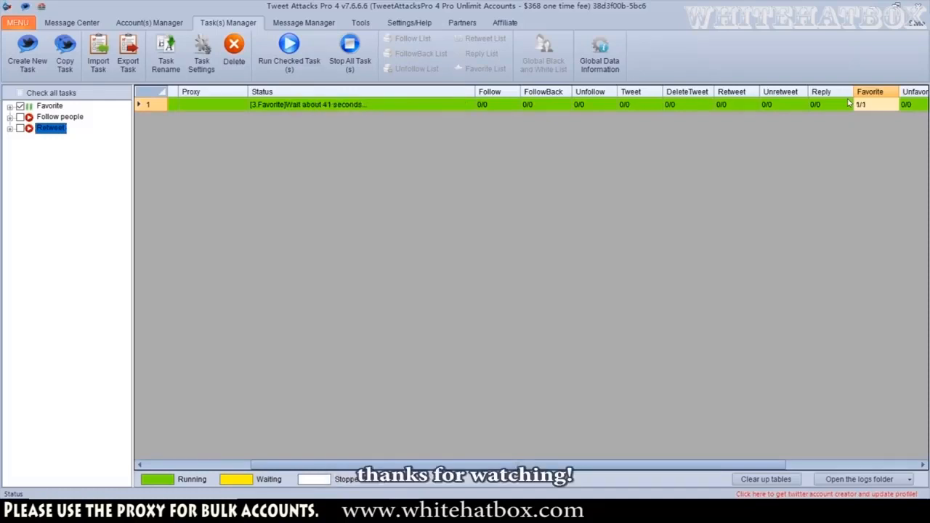
# Stop all running tasks
pyautogui.click(350, 51)
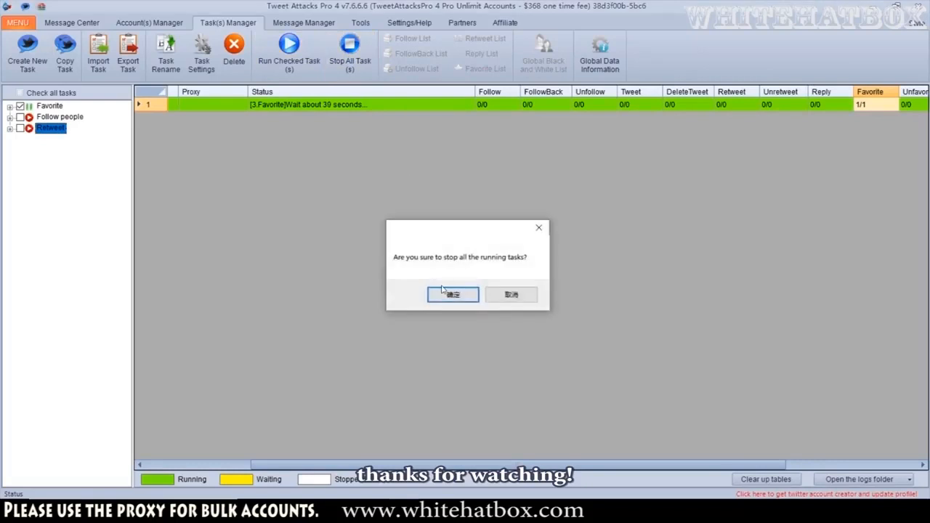
pyautogui.click(441, 295)
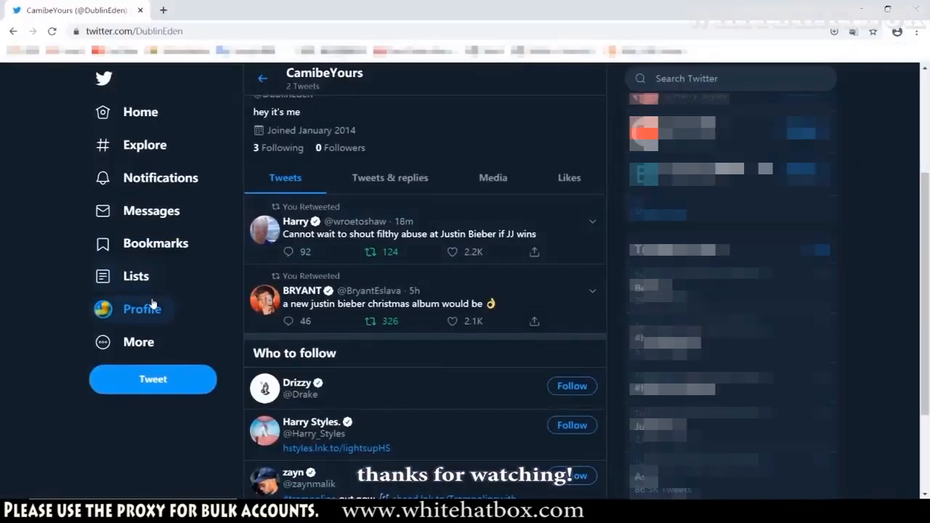